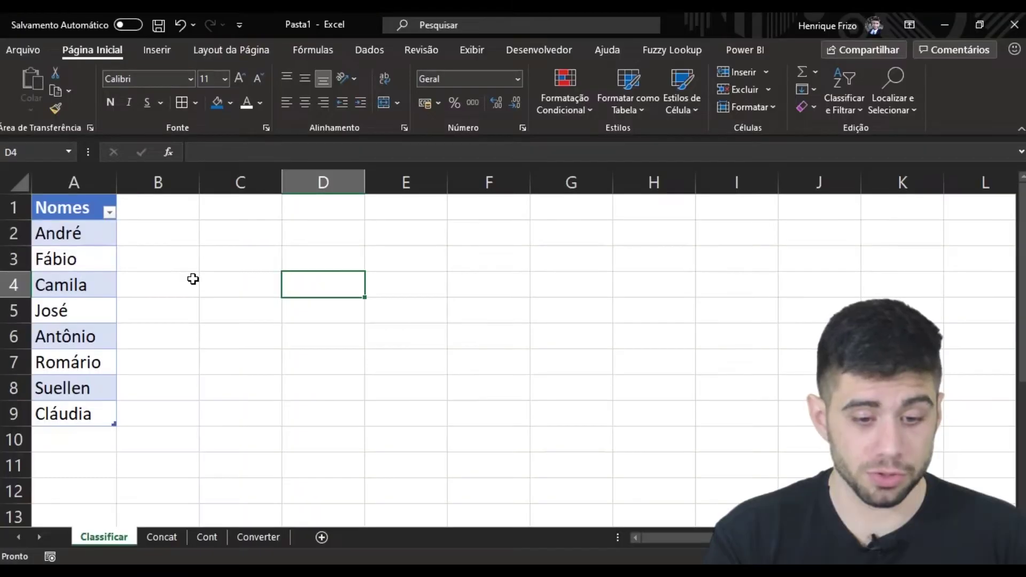
Enter =CLASSIFICAR(Tabela1[Nomes]) in C2 to spill the eight names alphabetically into C2:C9
{"action": "left_click", "coordinate": [238, 239]}
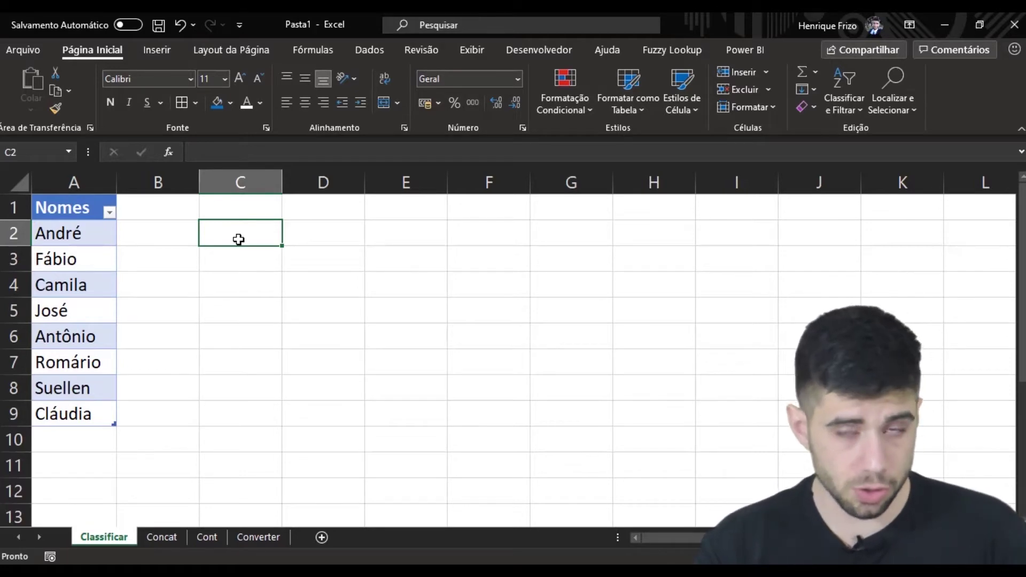
{"action": "type", "text": "=clas"}
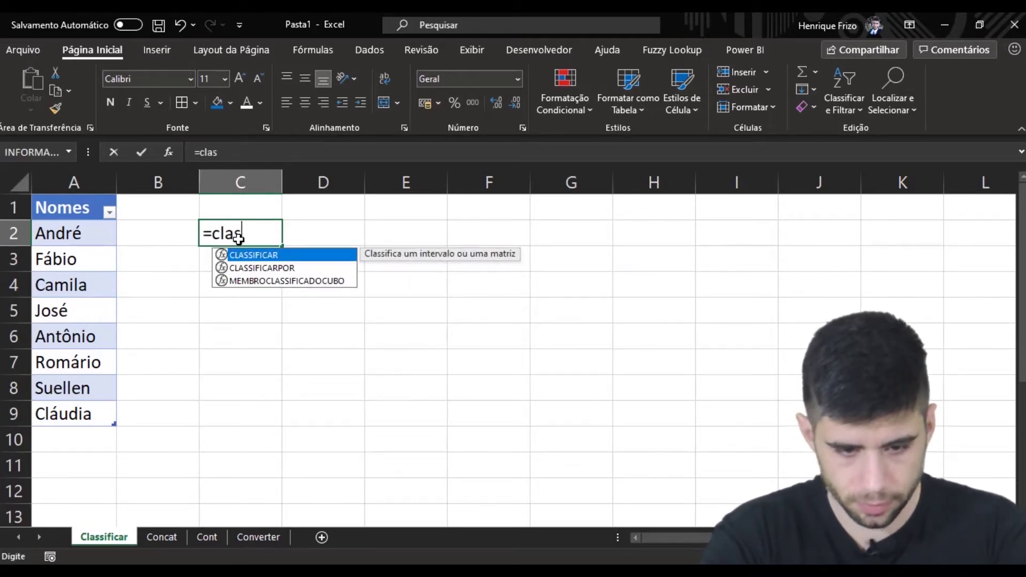
{"action": "key", "text": "Tab"}
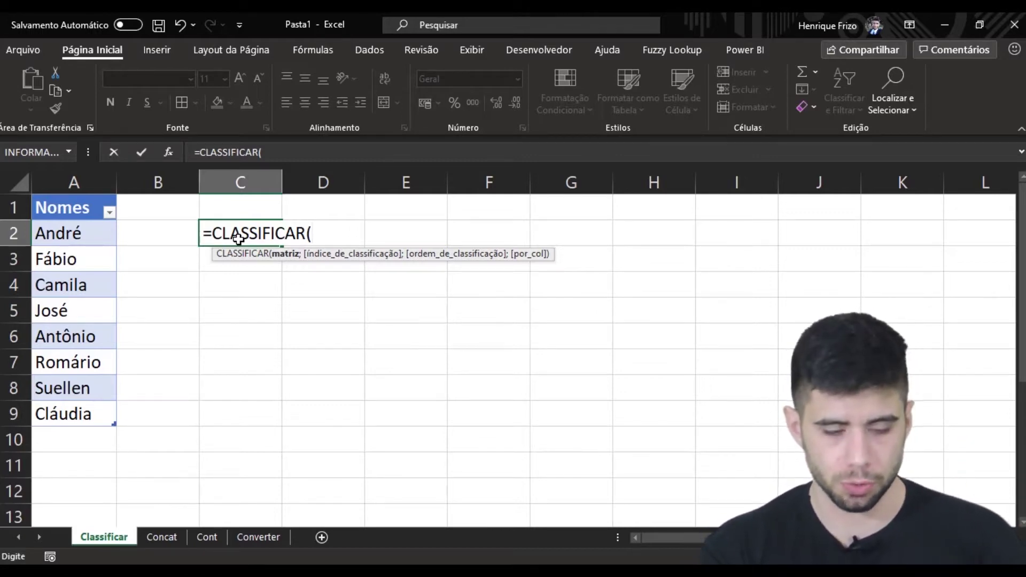
{"action": "left_click_drag", "start_coordinate": [56, 231], "coordinate": [56, 406]}
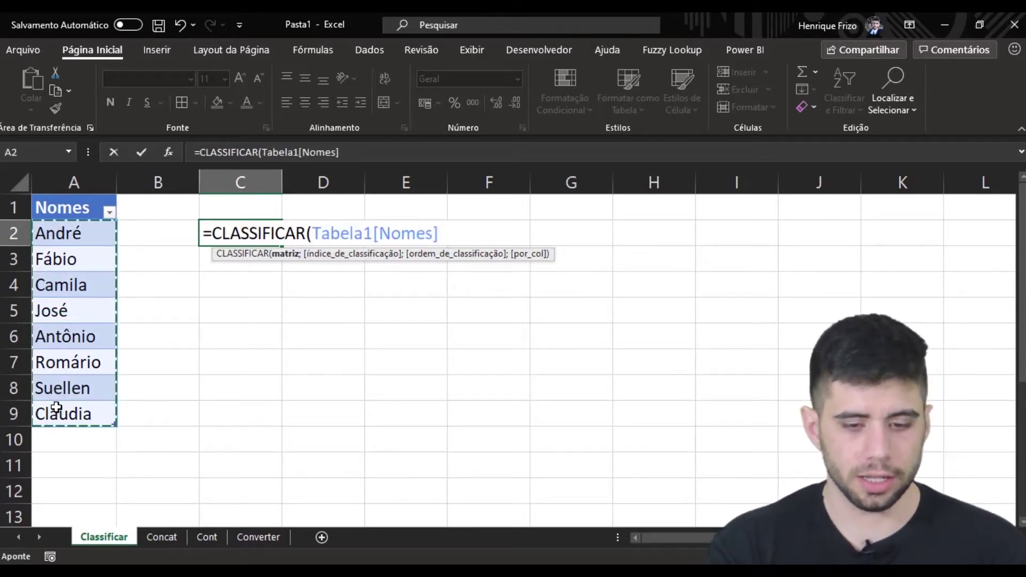
{"action": "type", "text": ")"}
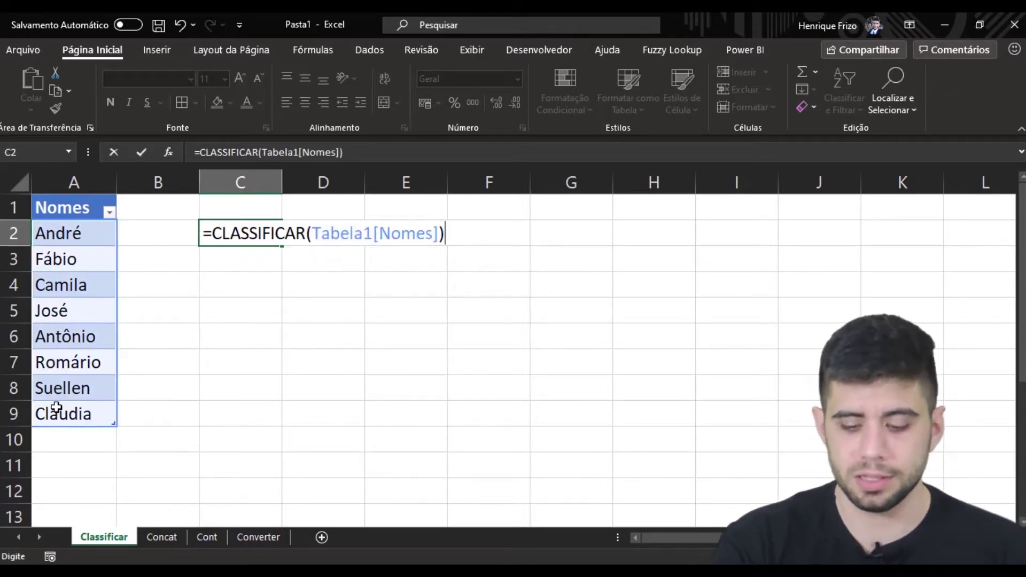
{"action": "key", "text": "Return"}
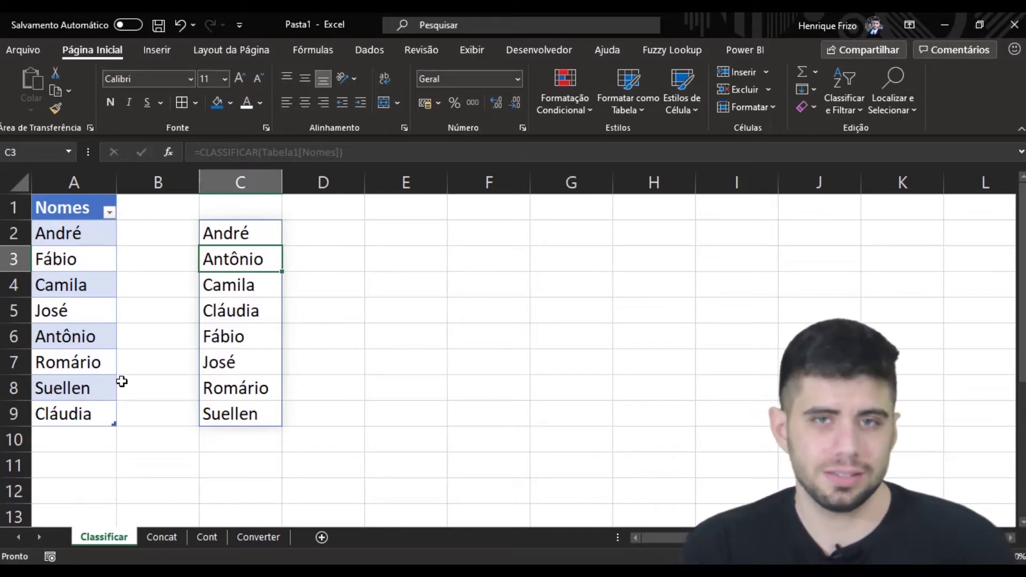
Rewrite C2 as =CLASSIFICAR(Tabela1[Nomes];;-1) so the names sort in descending order
{"action": "left_click", "coordinate": [220, 230]}
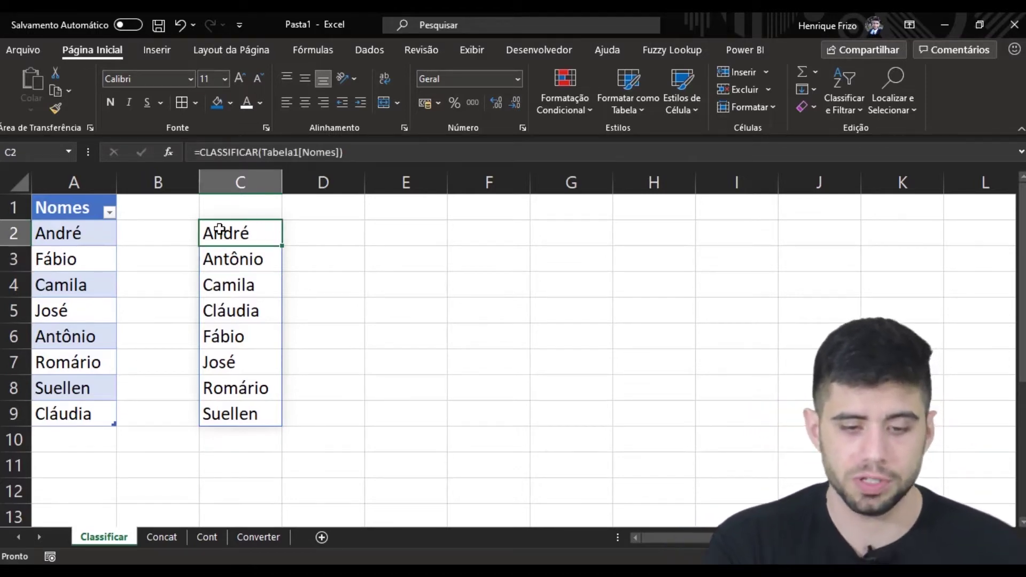
{"action": "type", "text": "=cl"}
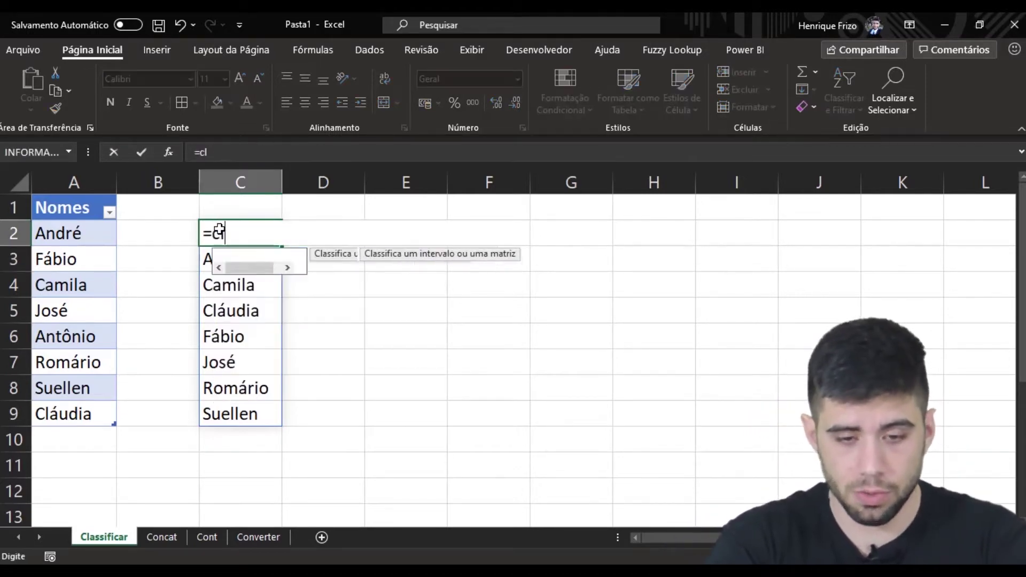
{"action": "type", "text": "assi"}
{"action": "key", "text": "Tab"}
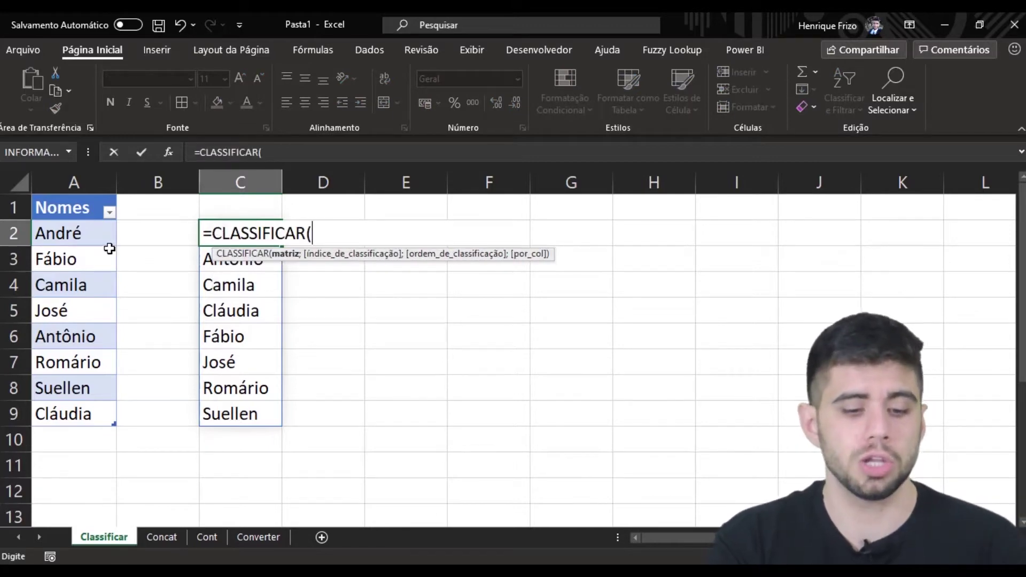
{"action": "left_click_drag", "start_coordinate": [96, 242], "coordinate": [67, 405]}
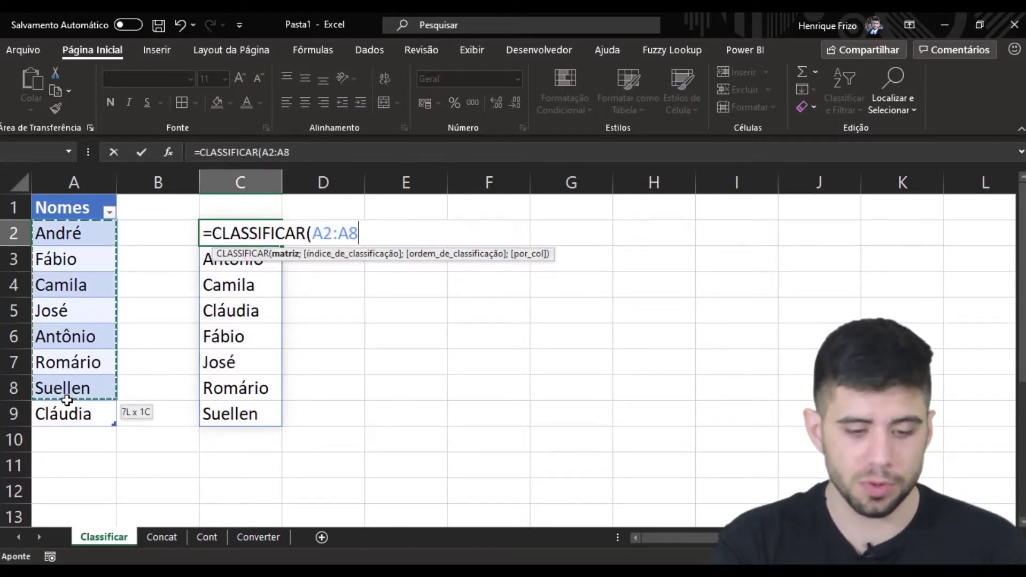
{"action": "type", "text": ";"}
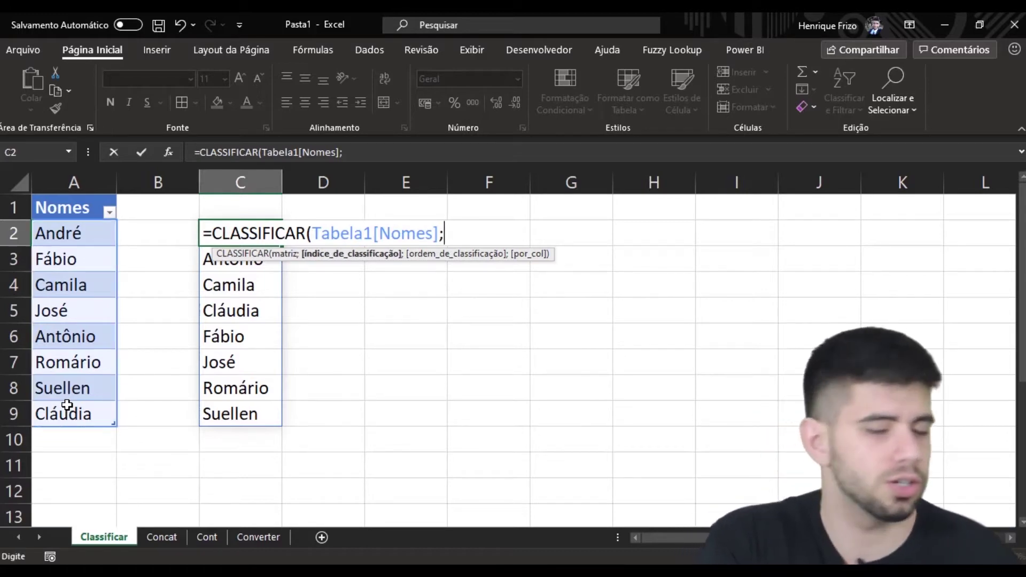
{"action": "type", "text": ";"}
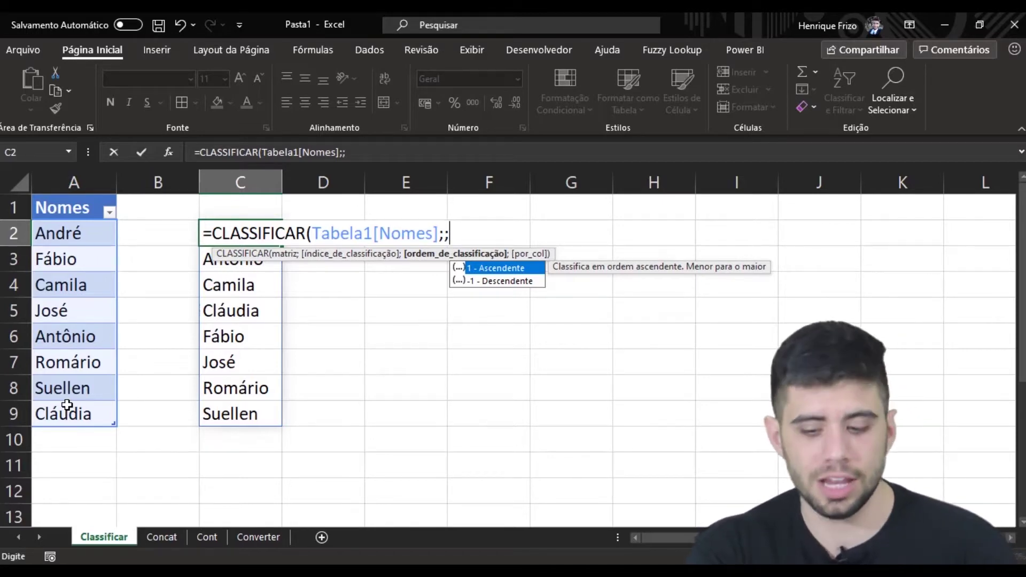
{"action": "type", "text": "-1"}
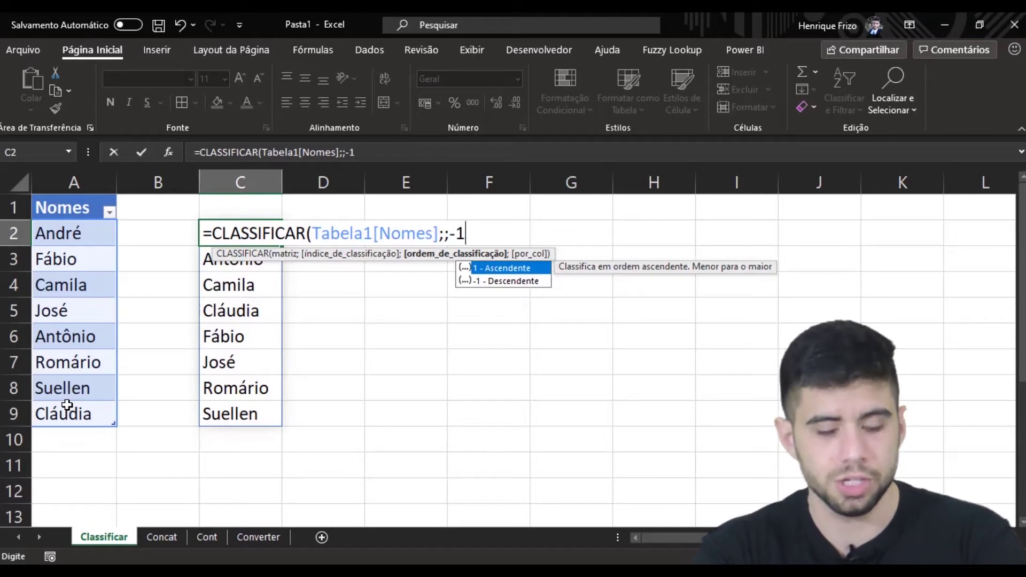
{"action": "key", "text": "BackSpace"}
{"action": "key", "text": "BackSpace"}
{"action": "key", "text": "Down"}
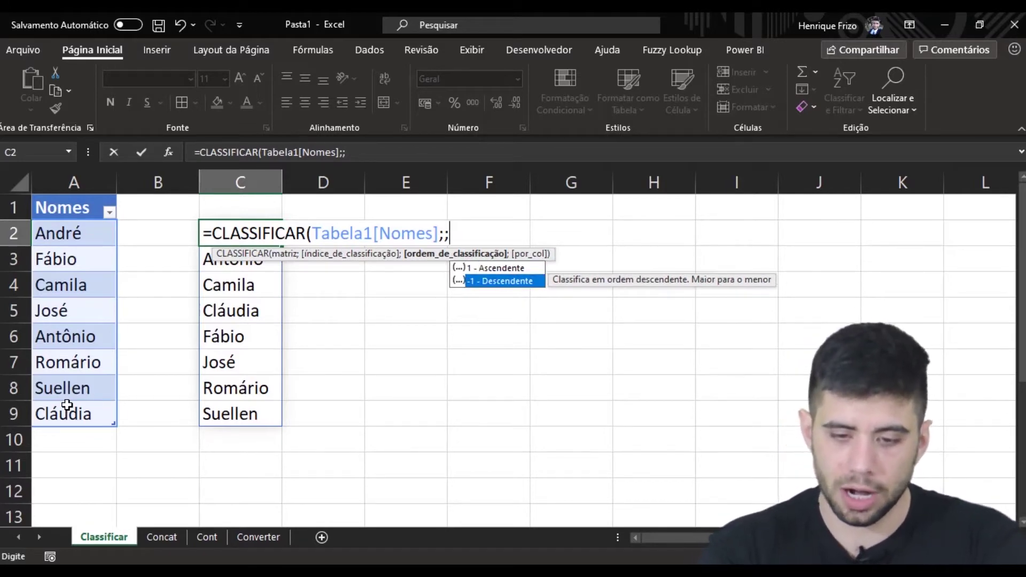
{"action": "key", "text": "Tab"}
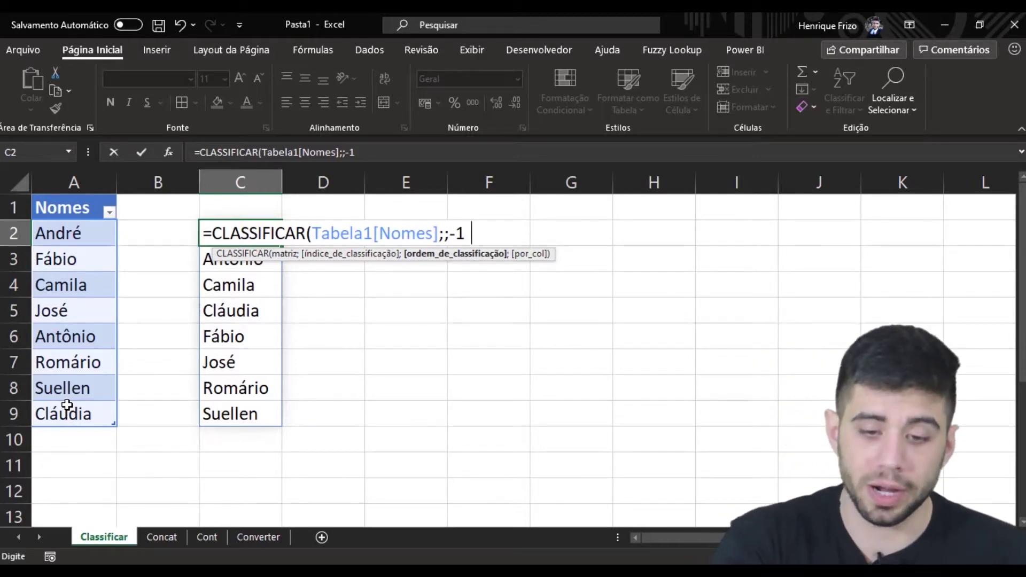
{"action": "type", "text": ")"}
{"action": "key", "text": "Return"}
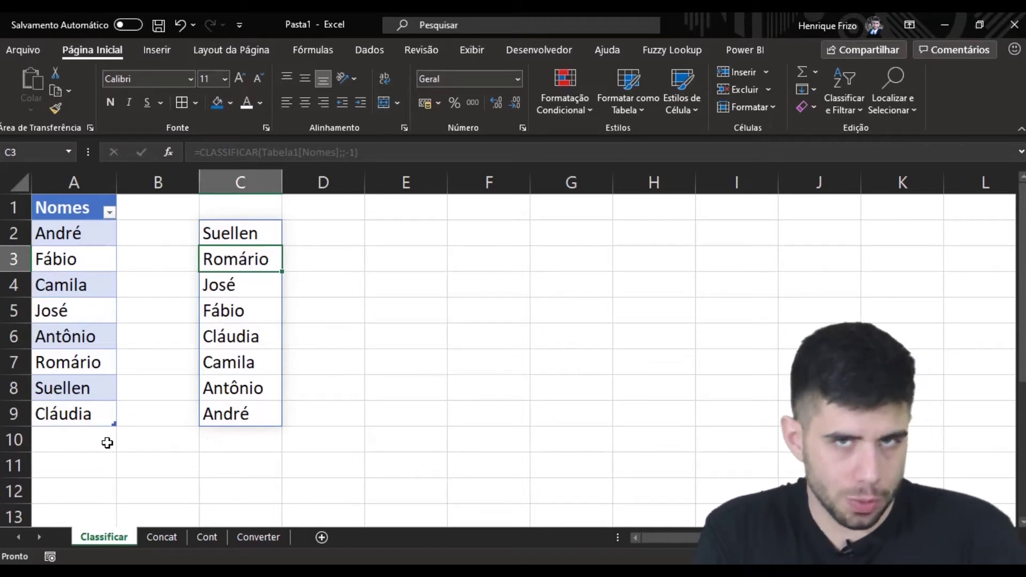
Clear the sorting formula in C2 and put a blocking value 'a' in C5
{"action": "left_click", "coordinate": [241, 241]}
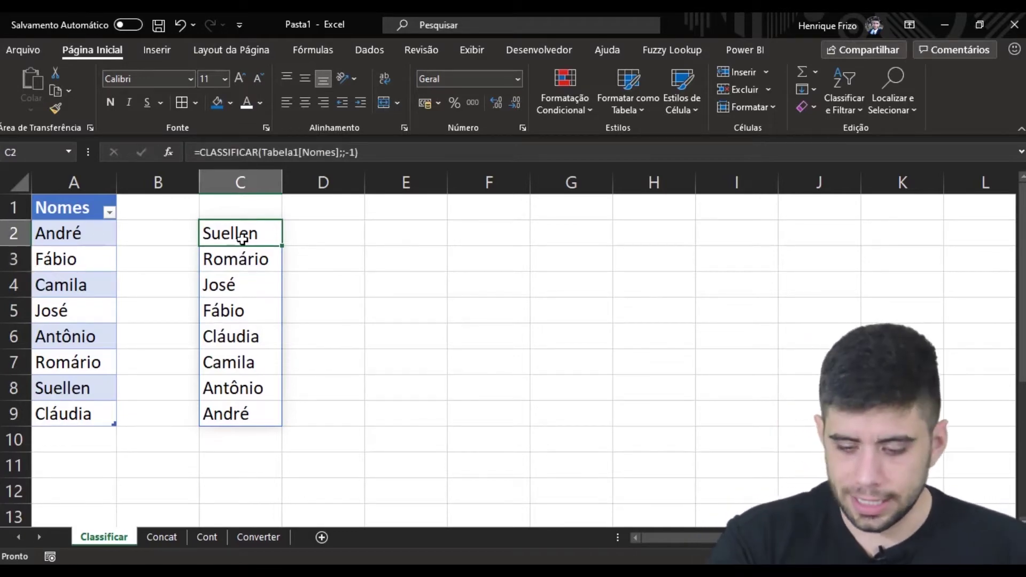
{"action": "key", "text": "Delete"}
{"action": "left_click", "coordinate": [237, 308]}
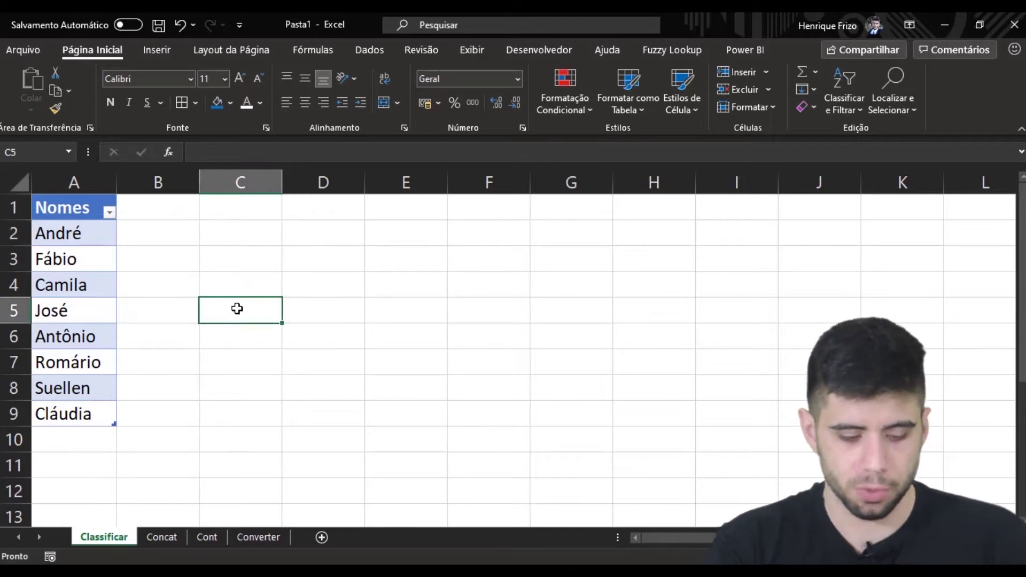
{"action": "type", "text": "a"}
{"action": "key", "text": "Return"}
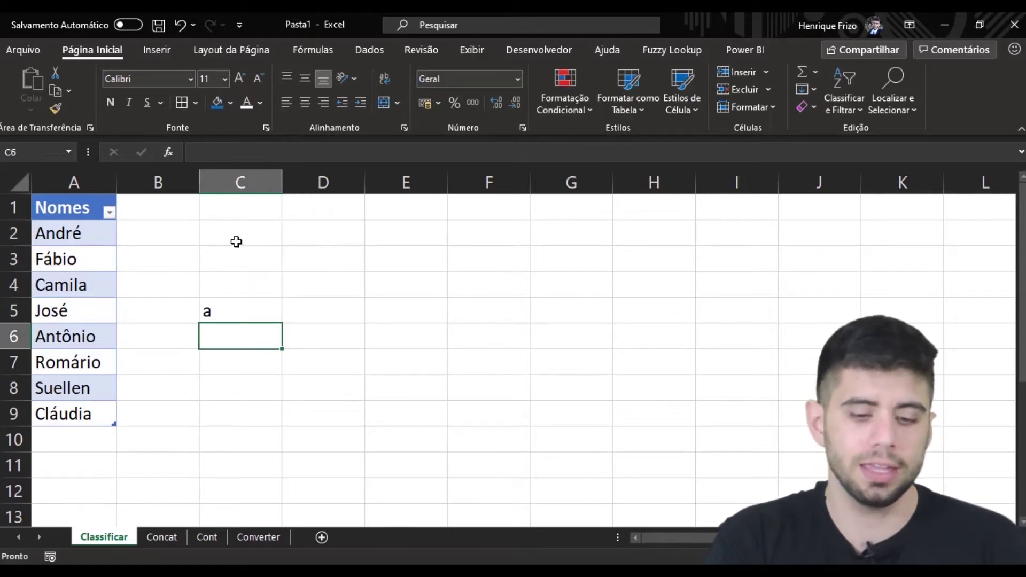
Re-enter =CLASSIFICAR(Tabela1[Nomes]) in C2, then delete C5 to resolve the #DESPEJAR! error
{"action": "left_click", "coordinate": [235, 240]}
{"action": "type", "text": "="}
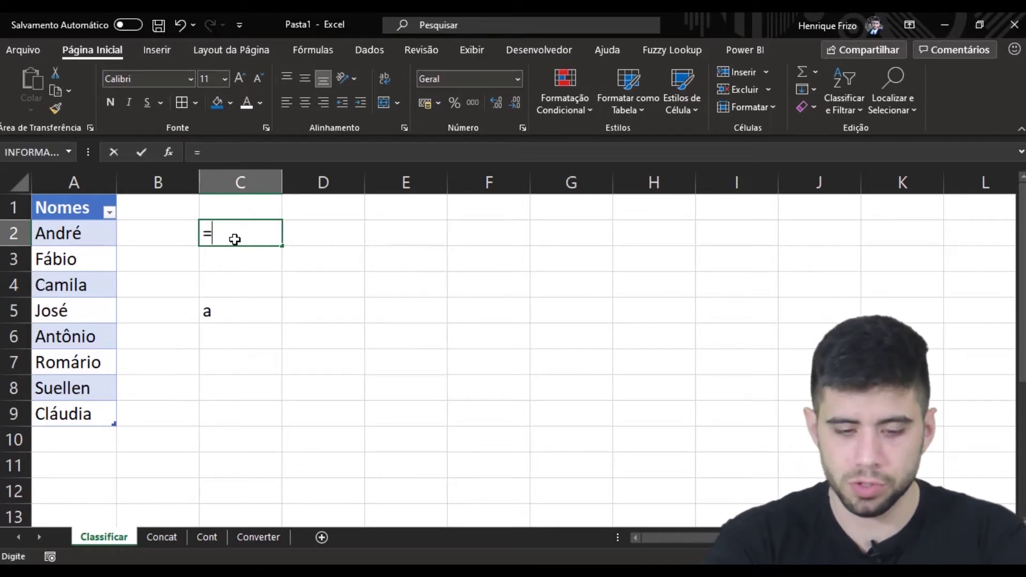
{"action": "type", "text": "cla"}
{"action": "key", "text": "Tab"}
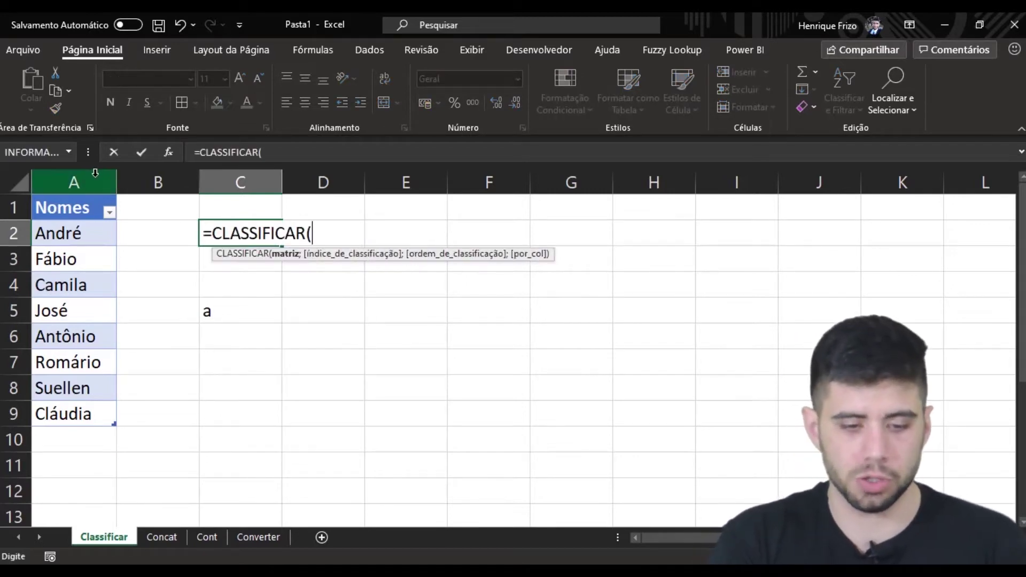
{"action": "left_click_drag", "start_coordinate": [85, 234], "coordinate": [64, 413]}
{"action": "type", "text": ")"}
{"action": "key", "text": "Return"}
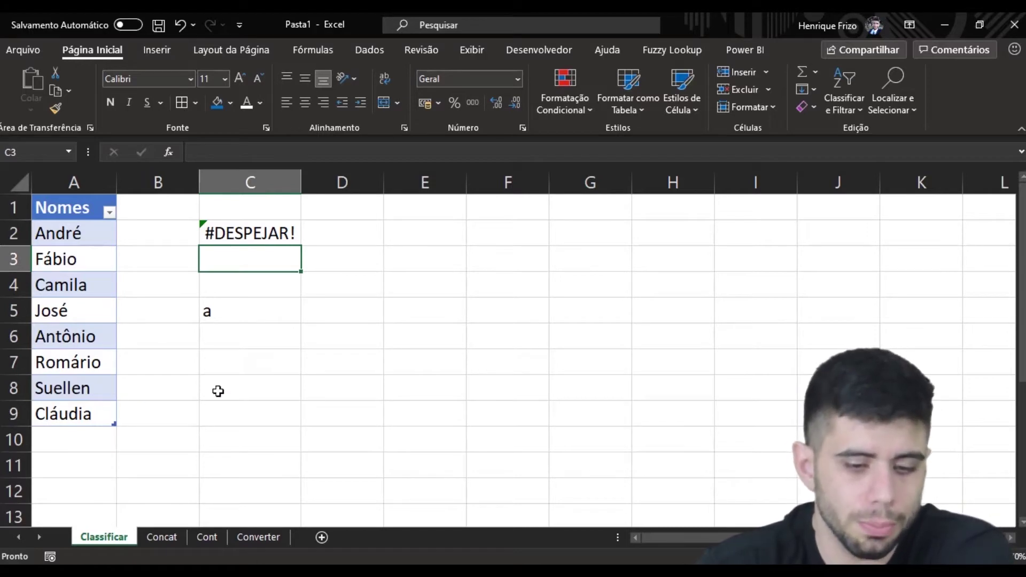
{"action": "left_click", "coordinate": [279, 309]}
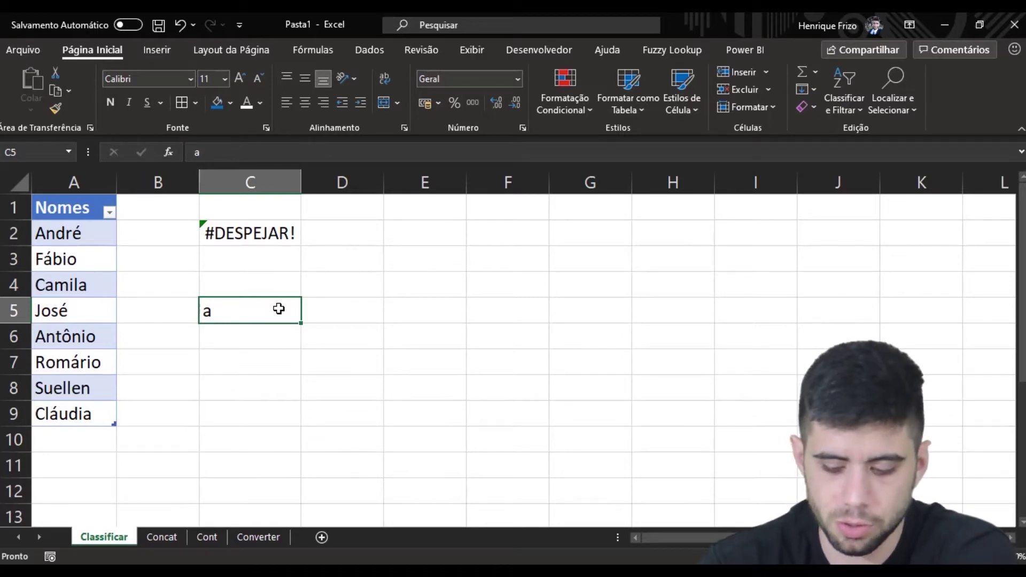
{"action": "key", "text": "Delete"}
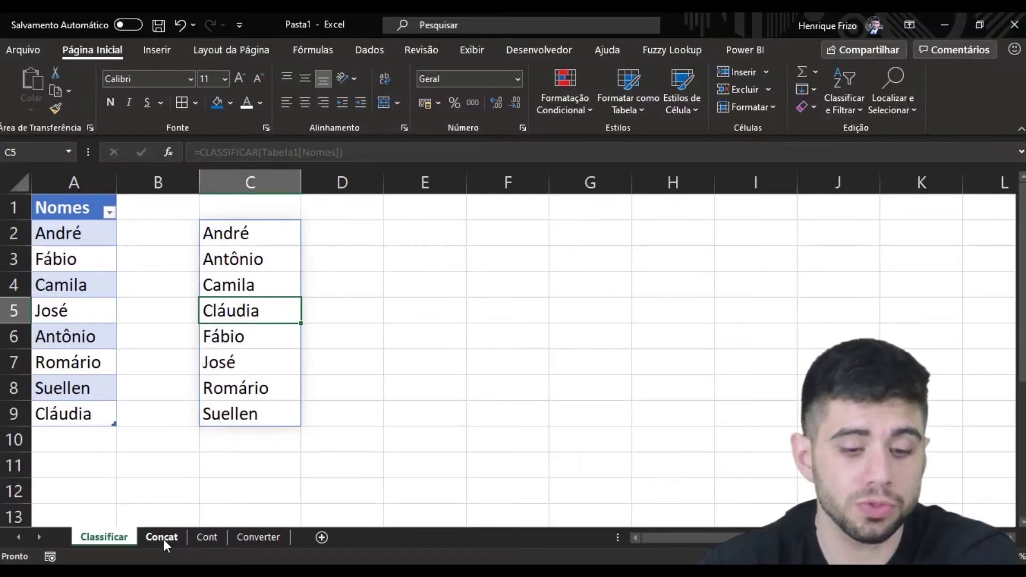
{"action": "left_click", "coordinate": [162, 538]}
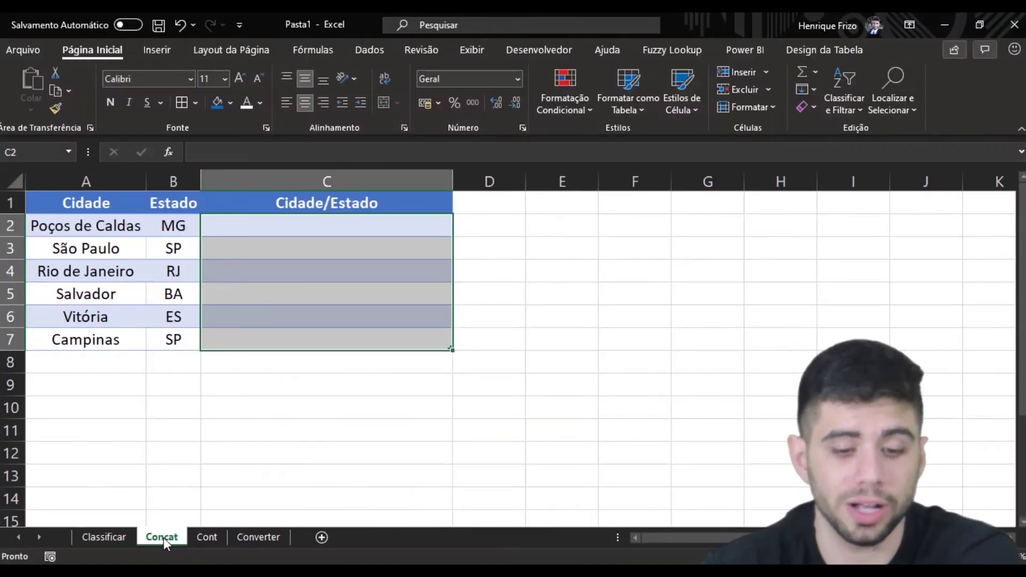
{"action": "left_click", "coordinate": [253, 228]}
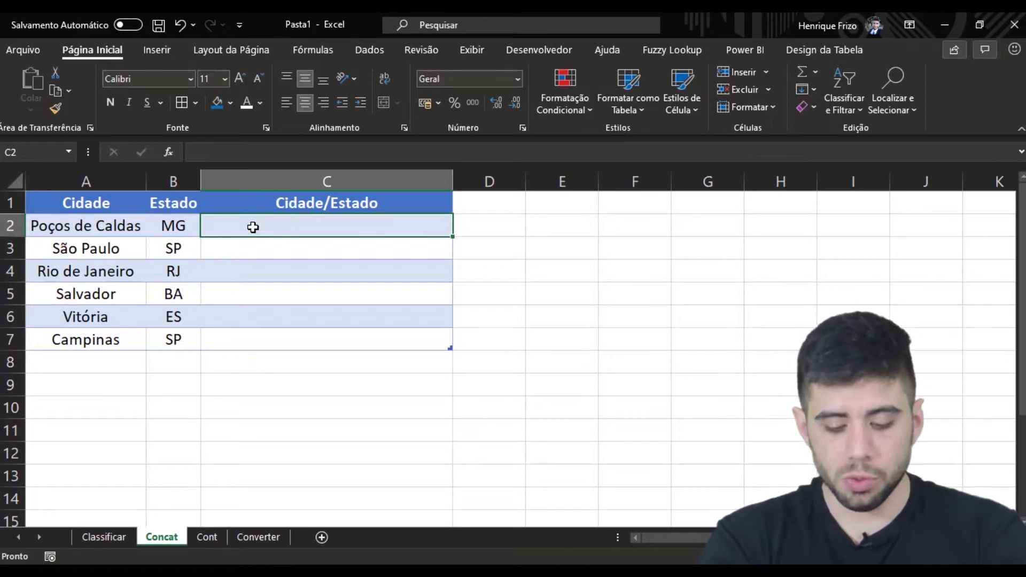
{"action": "type", "text": "=conca"}
{"action": "key", "text": "Tab"}
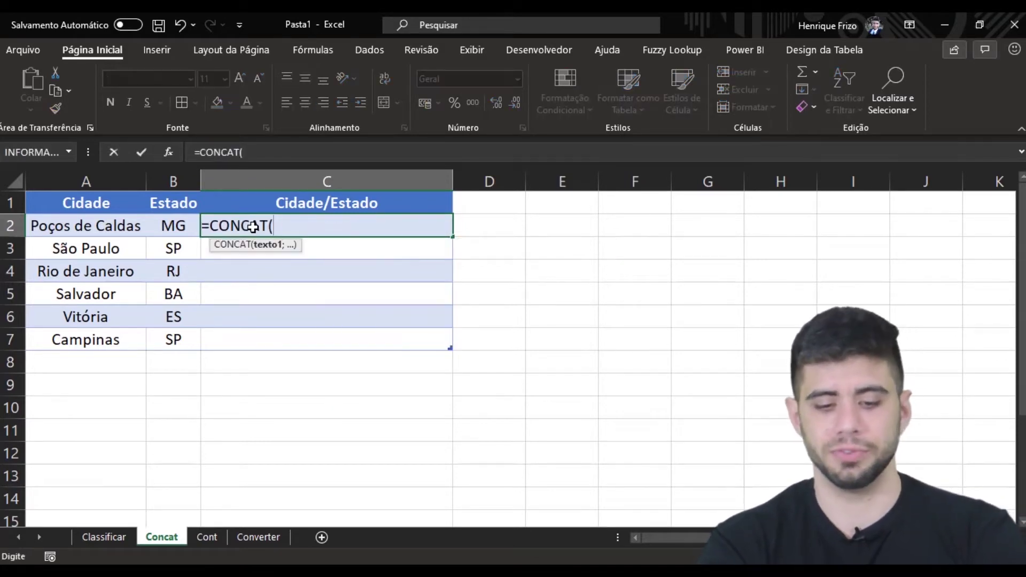
{"action": "key", "text": "BackSpace"}
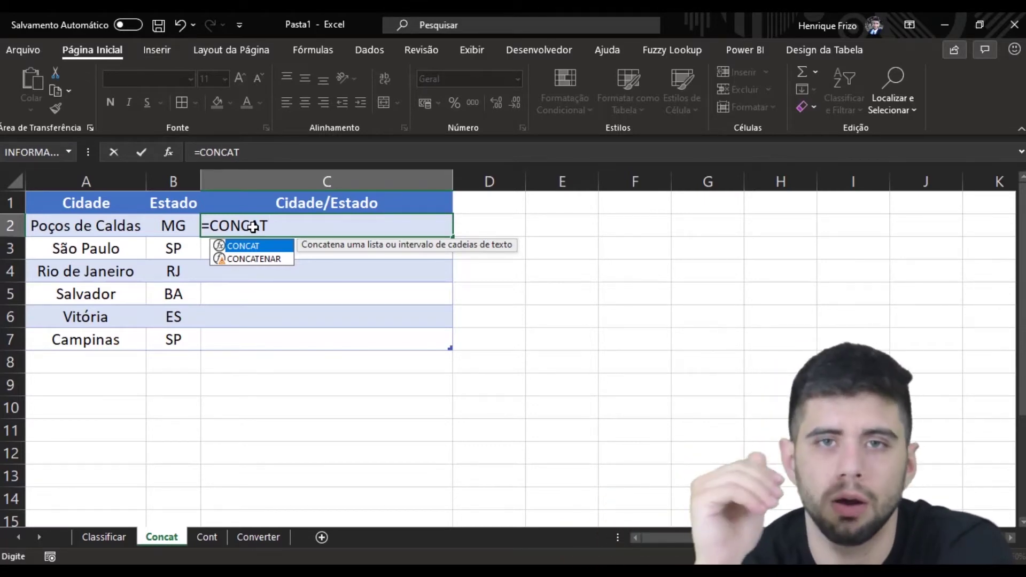
{"action": "key", "text": "Tab"}
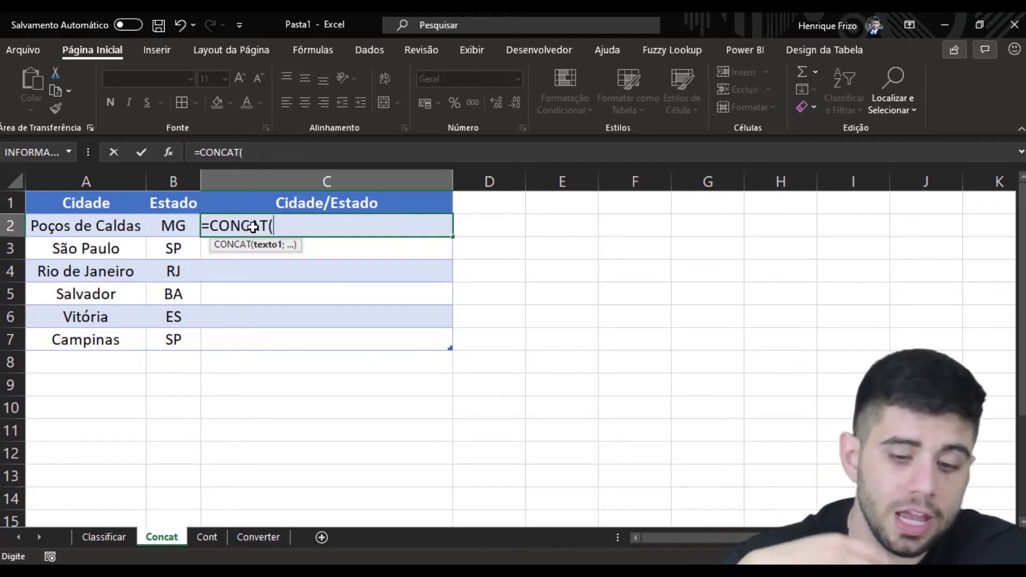
{"action": "left_click", "coordinate": [110, 227]}
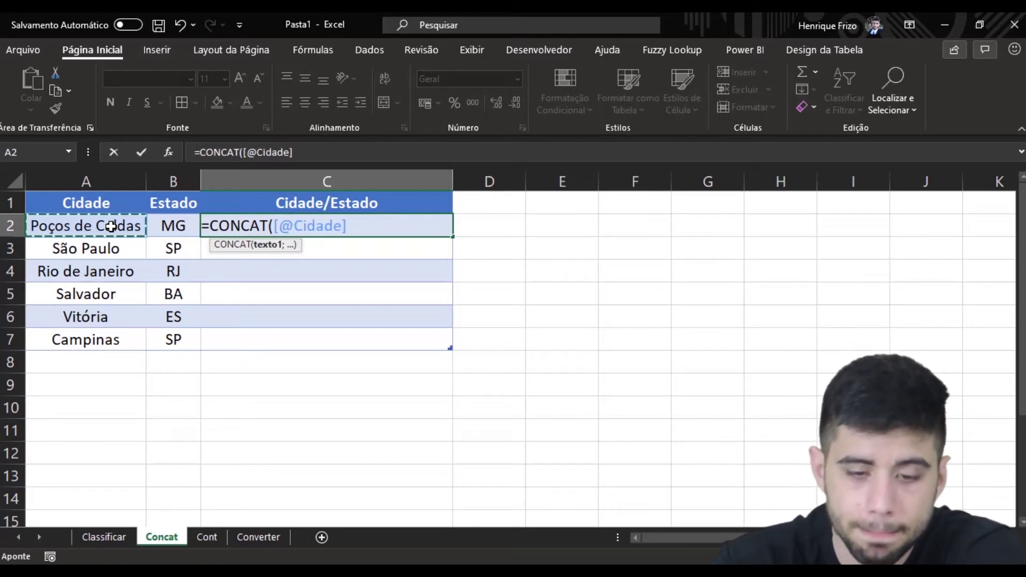
{"action": "type", "text": ";"}
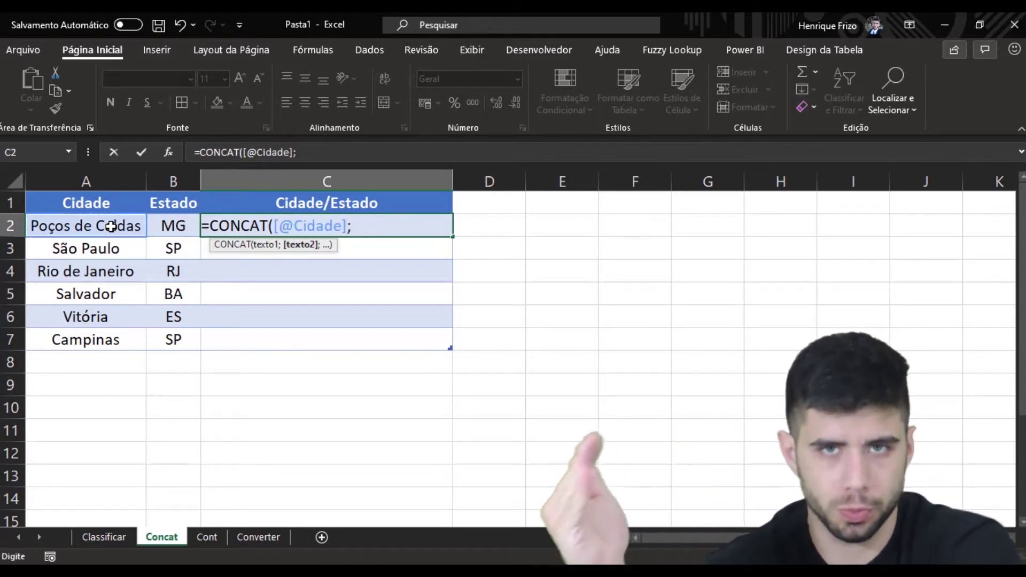
{"action": "left_click", "coordinate": [171, 227]}
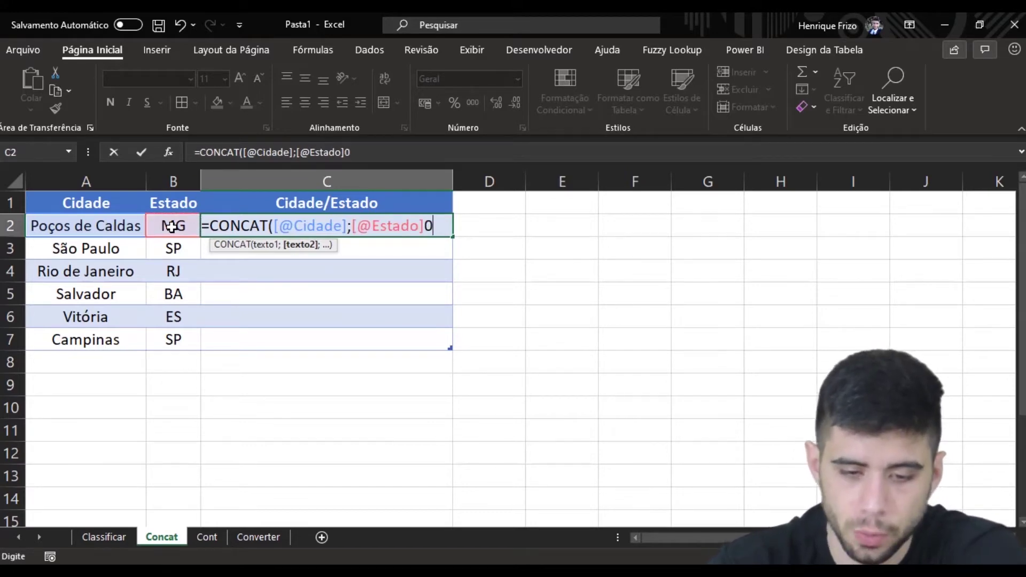
{"action": "type", "text": ")"}
{"action": "key", "text": "Return"}
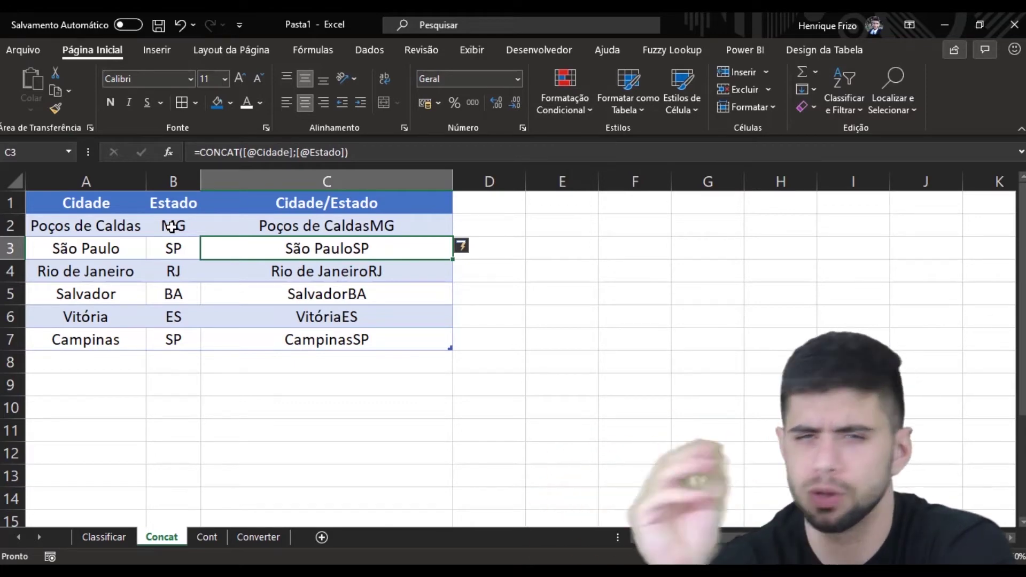
{"action": "left_click", "coordinate": [290, 226]}
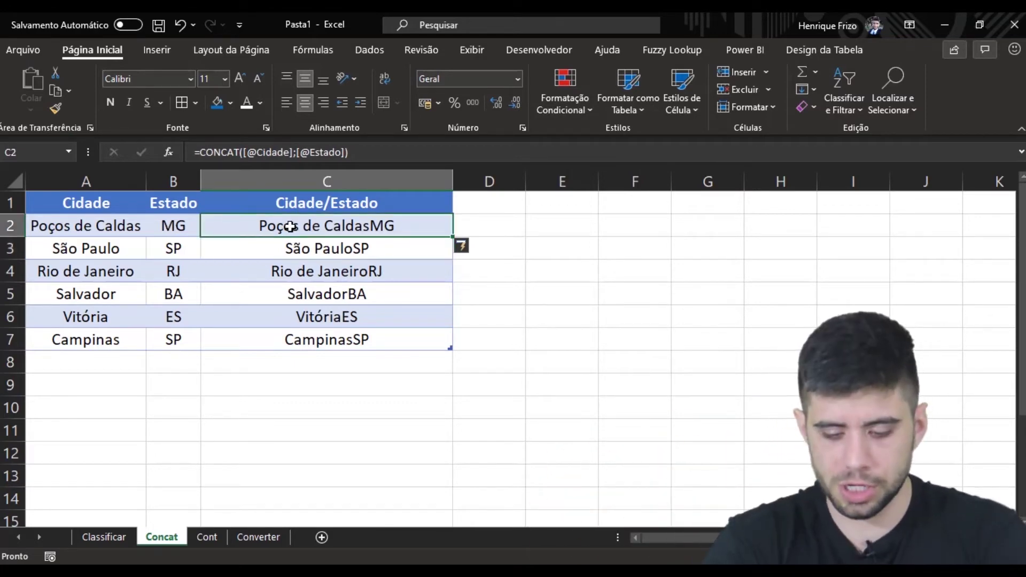
{"action": "type", "text": "=conca"}
{"action": "key", "text": "Tab"}
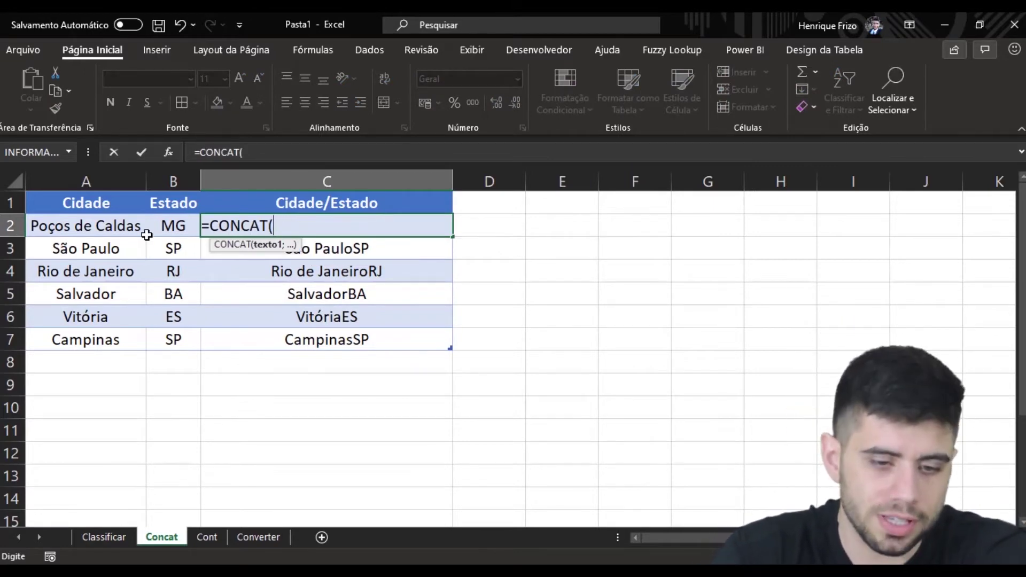
{"action": "left_click", "coordinate": [123, 227]}
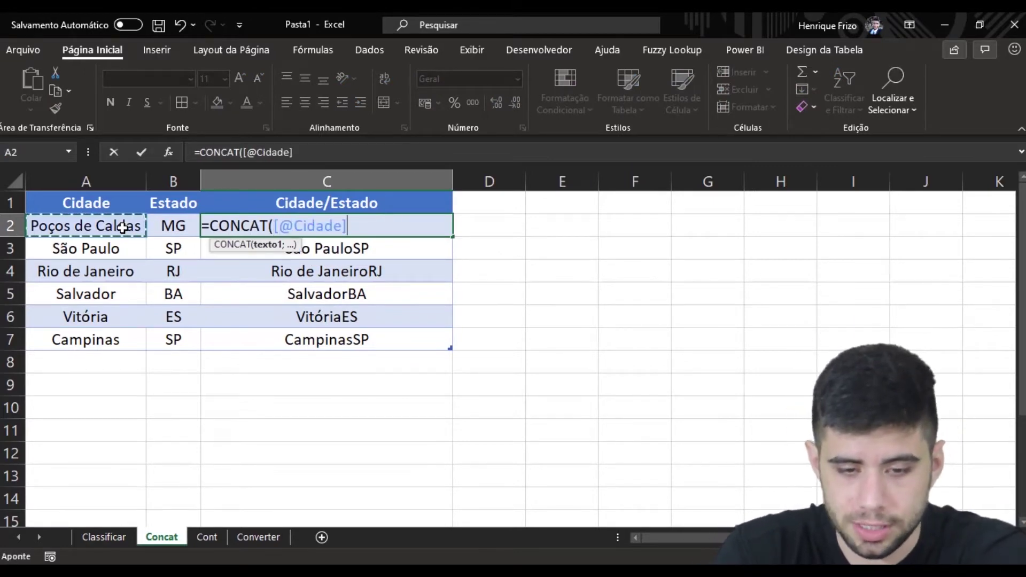
{"action": "type", "text": ";"}
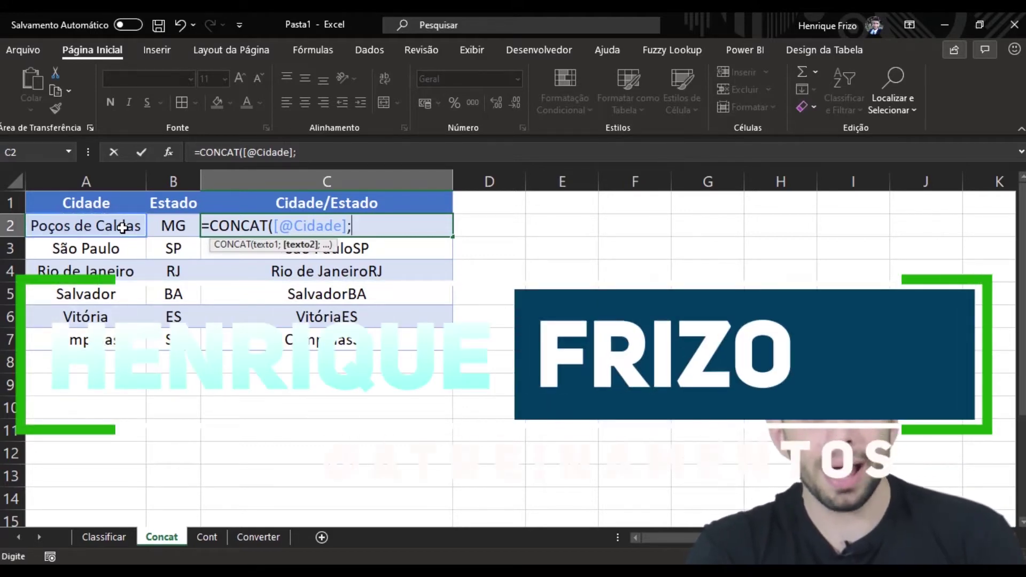
{"action": "type", "text": "/"}
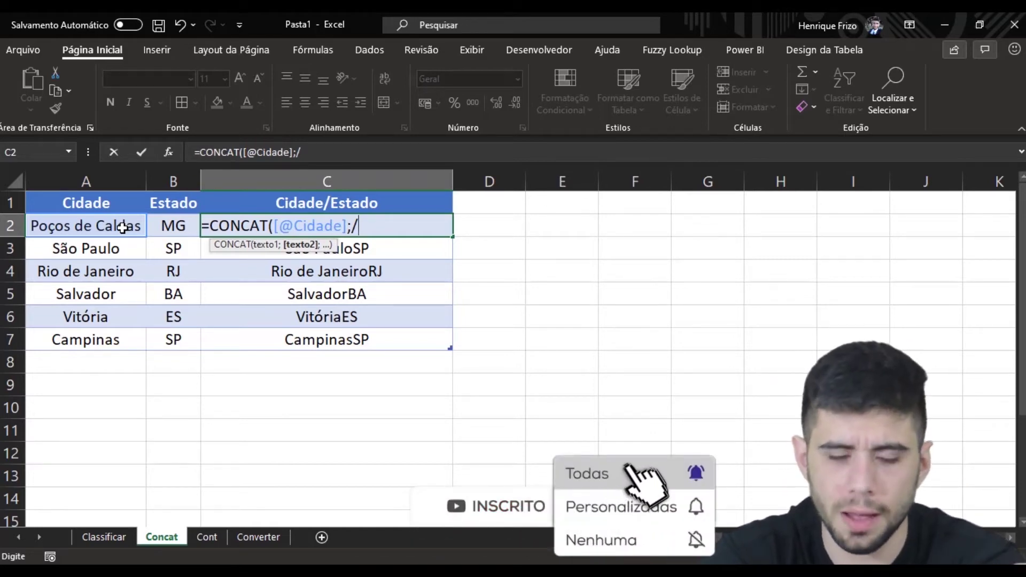
{"action": "key", "text": "BackSpace"}
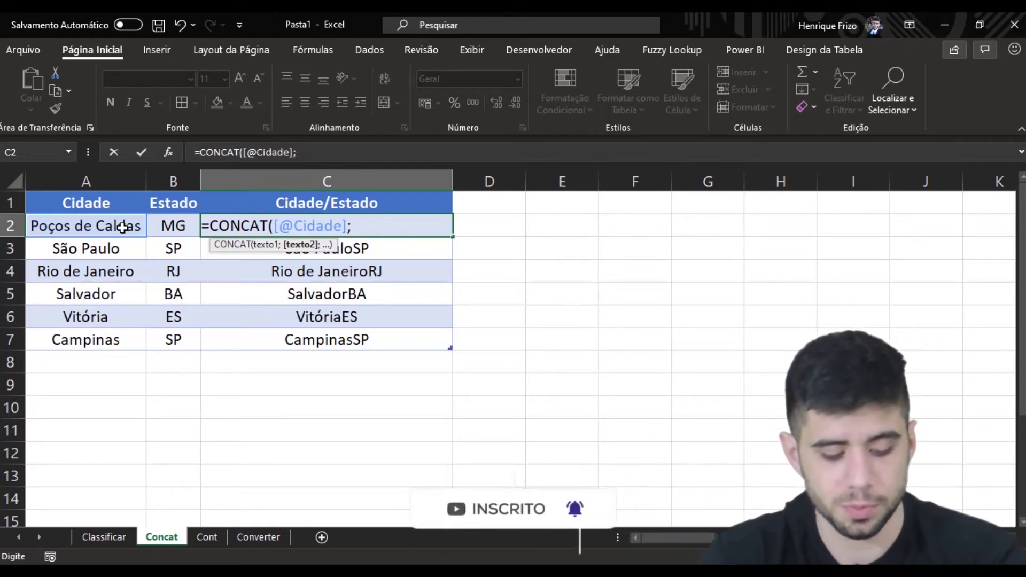
{"action": "type", "text": "\"/\""}
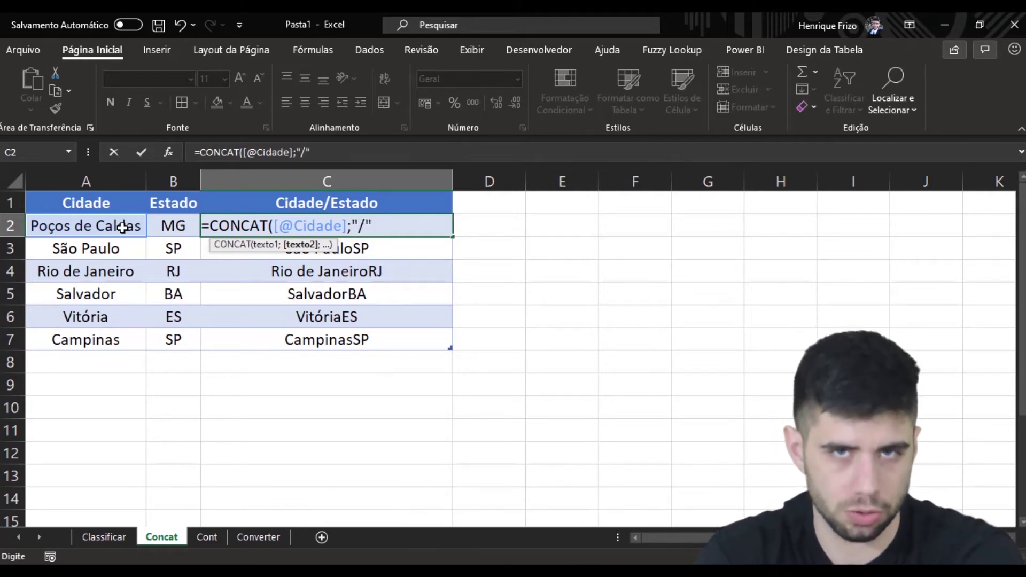
{"action": "type", "text": ";"}
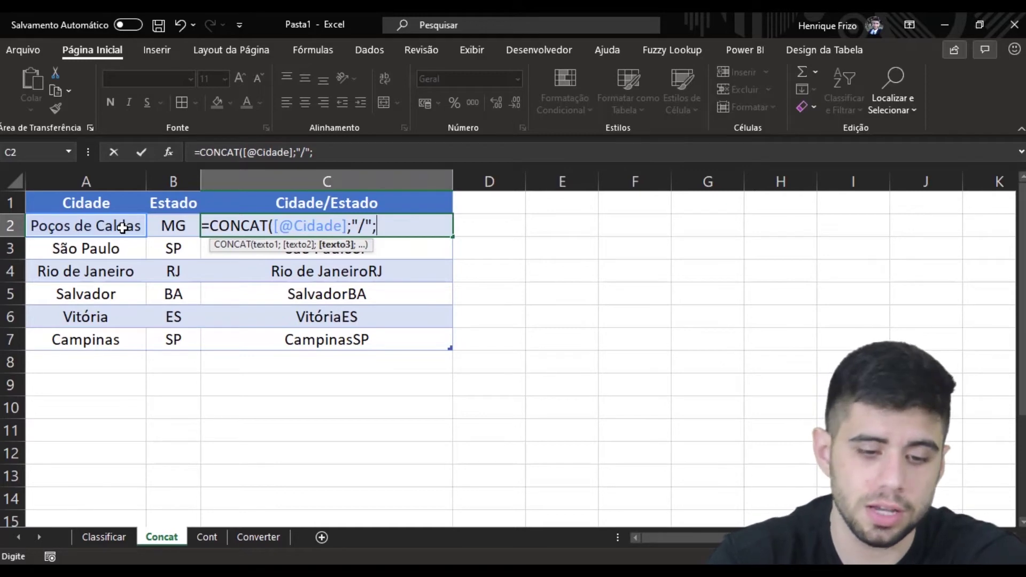
{"action": "left_click", "coordinate": [166, 224]}
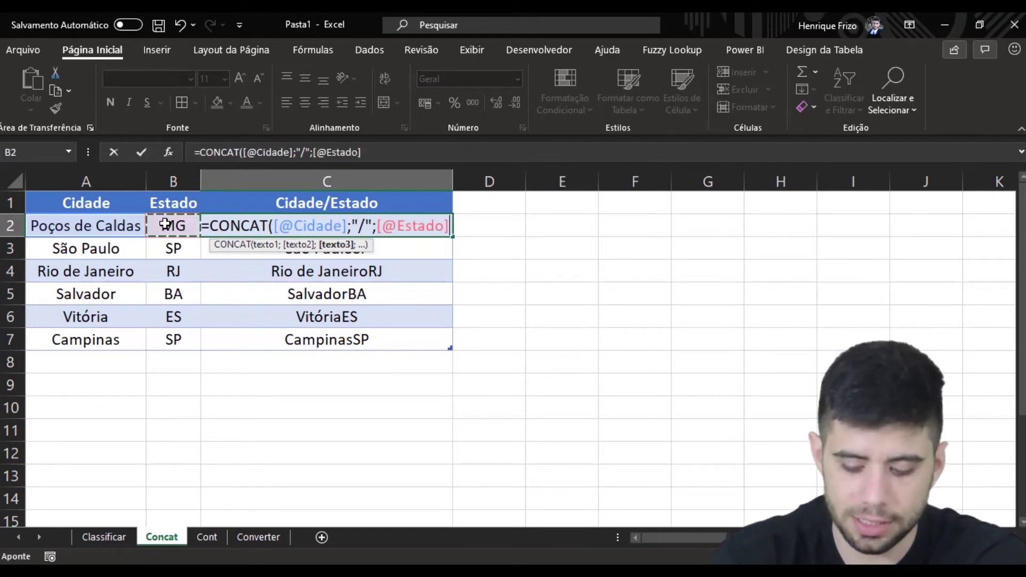
{"action": "type", "text": ")"}
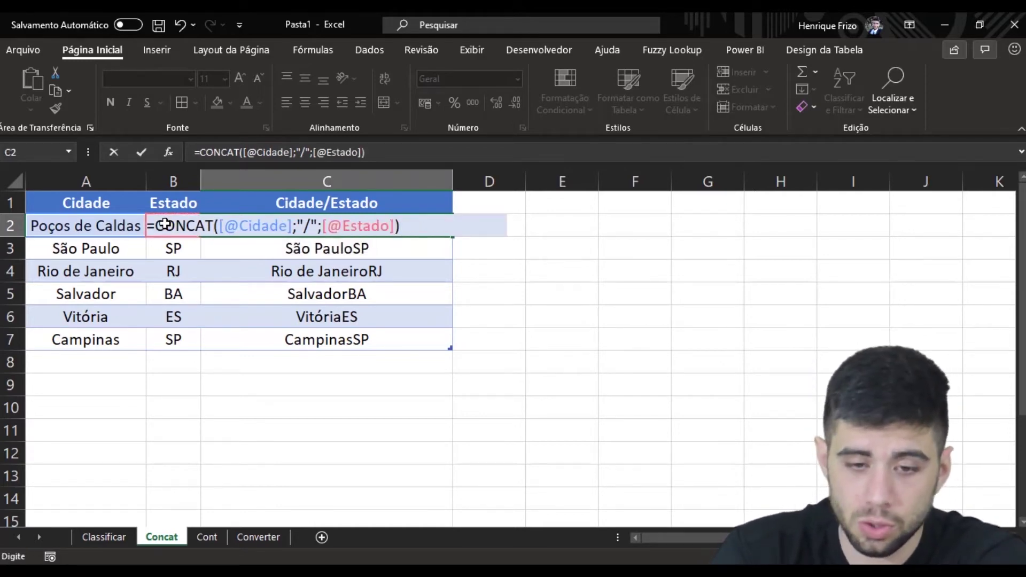
{"action": "key", "text": "Return"}
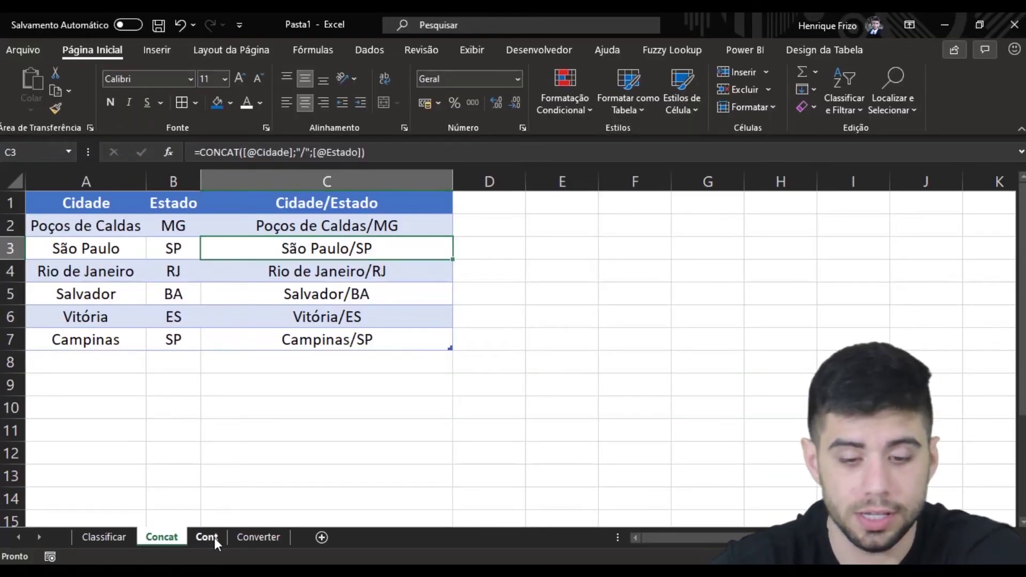
Go to the Cont sheet and select F3 for the first pen-sales question
{"action": "left_click", "coordinate": [214, 538]}
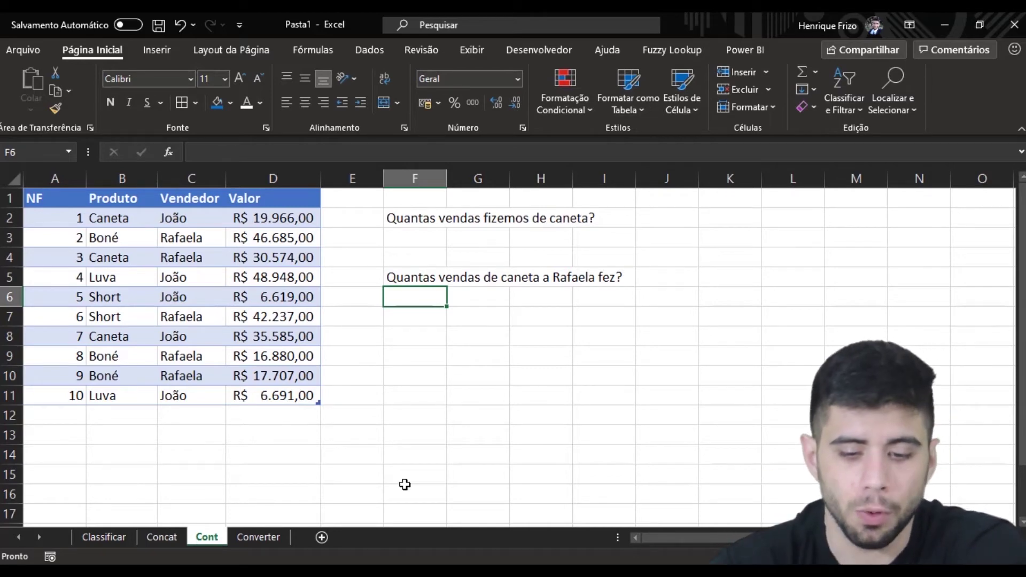
{"action": "left_click", "coordinate": [398, 241]}
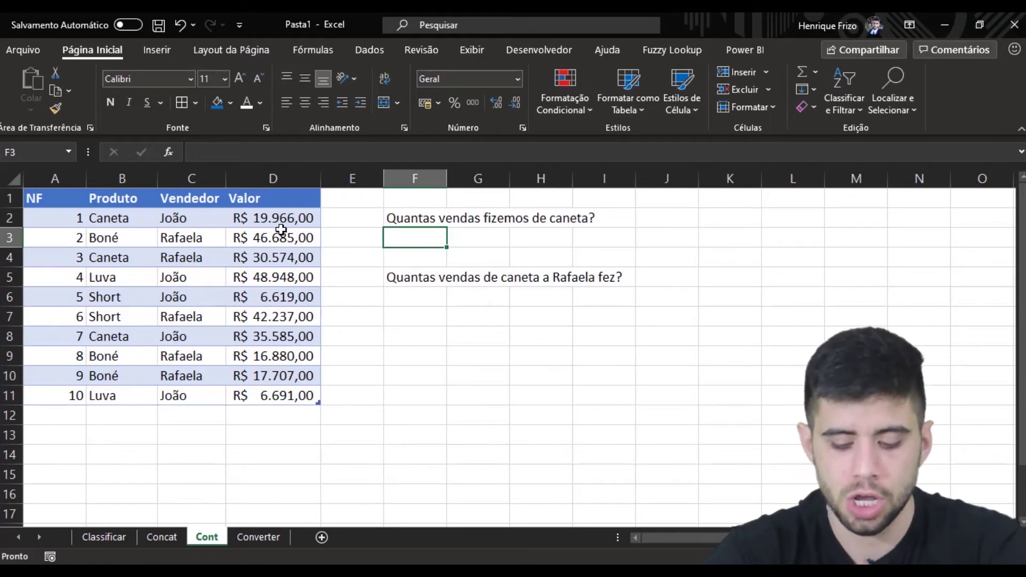
Enter =CONT.SE(B:B;"caneta") in F3, returning 3 pen sales
{"action": "type", "text": "=cont"}
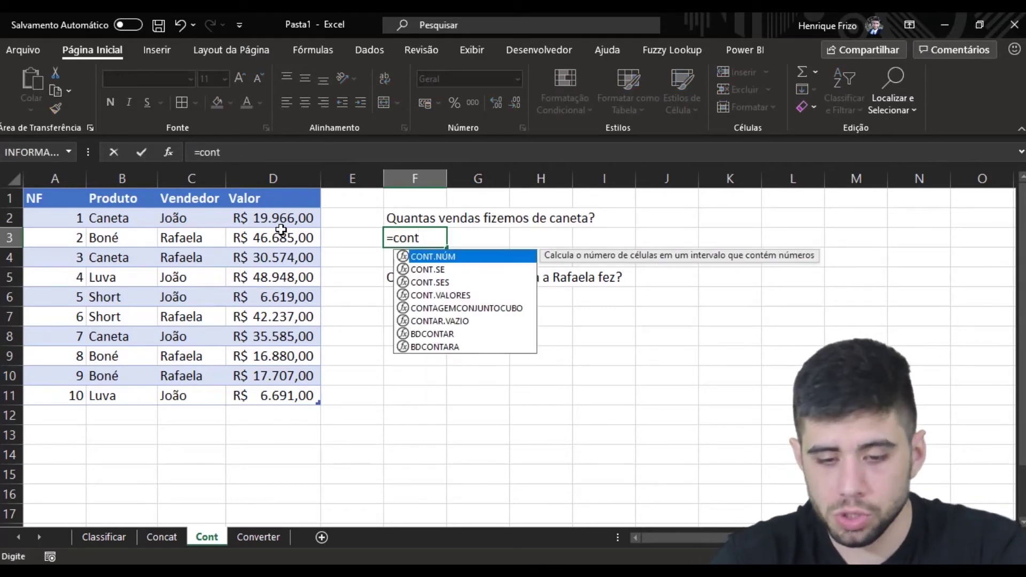
{"action": "key", "text": "Down"}
{"action": "key", "text": "Down"}
{"action": "key", "text": "Up"}
{"action": "key", "text": "Tab"}
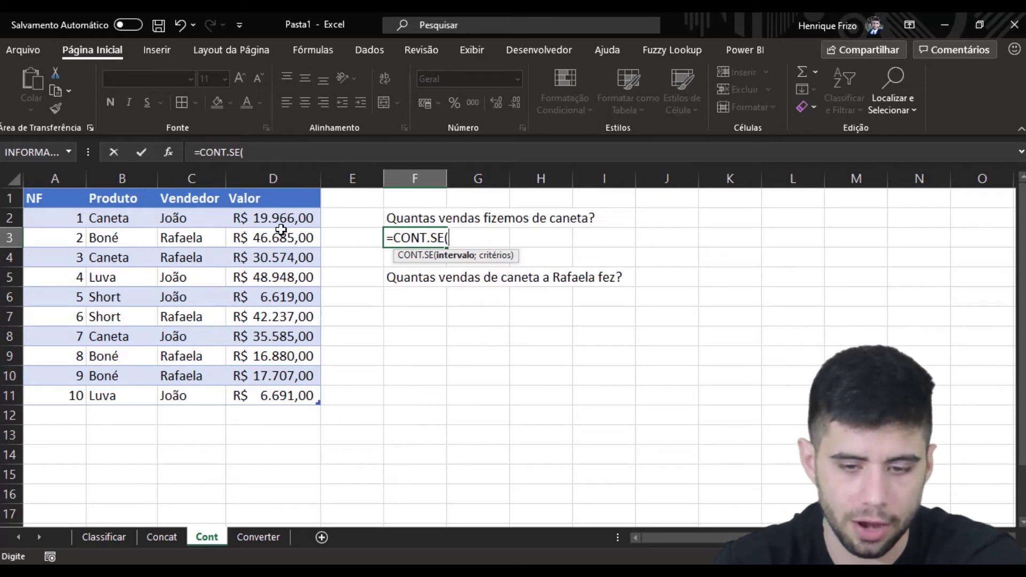
{"action": "left_click", "coordinate": [141, 174]}
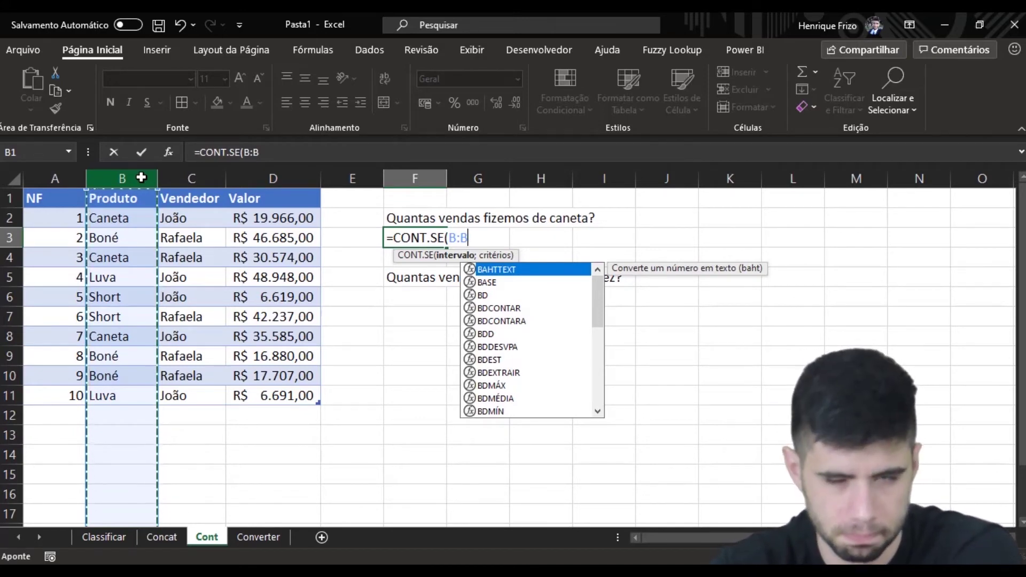
{"action": "type", "text": ";\"caneta"}
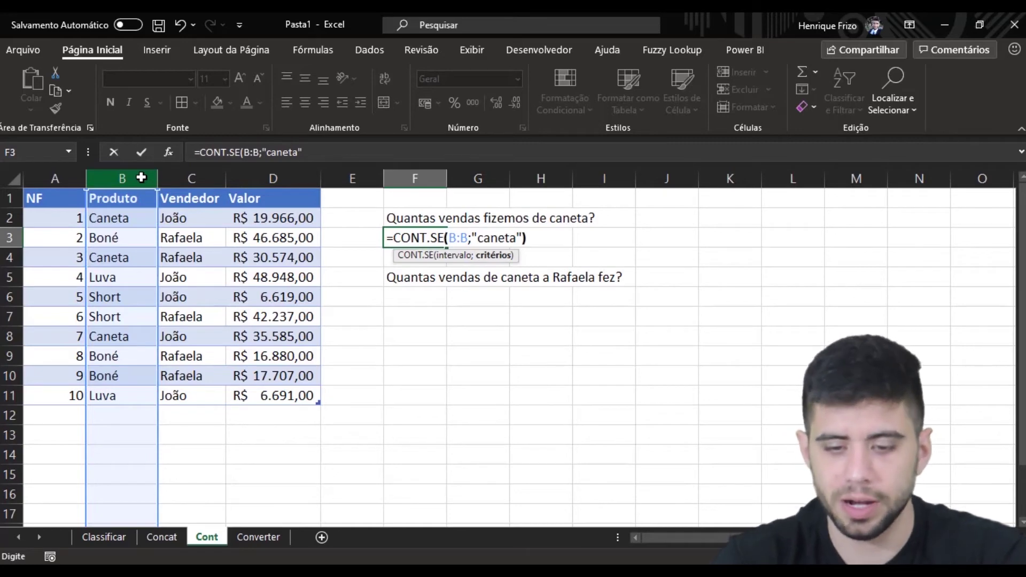
{"action": "type", "text": ")"}
{"action": "key", "text": "Return"}
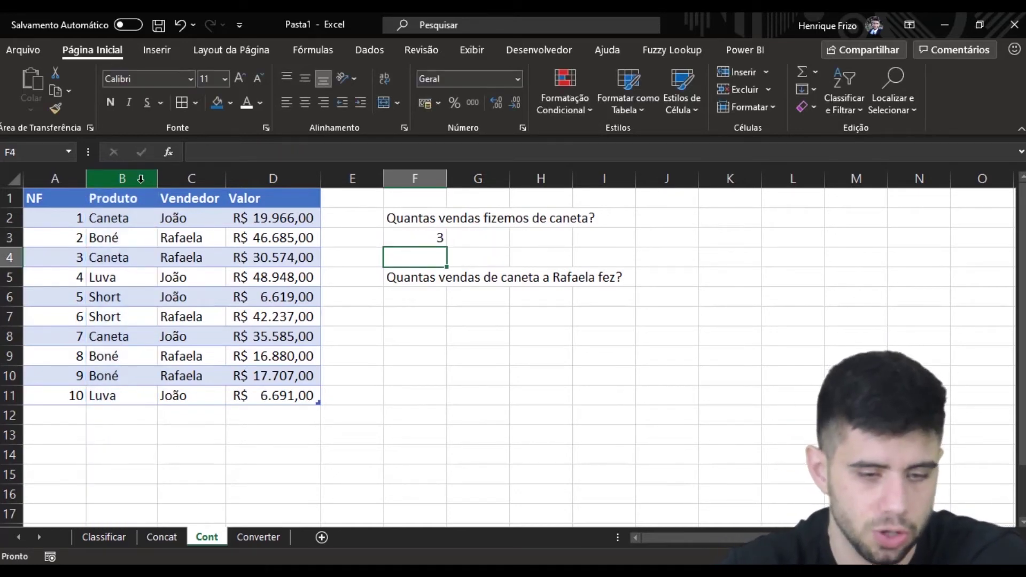
Check the Caneta entries in column B, then select F6 for the second question
{"action": "left_click", "coordinate": [131, 254]}
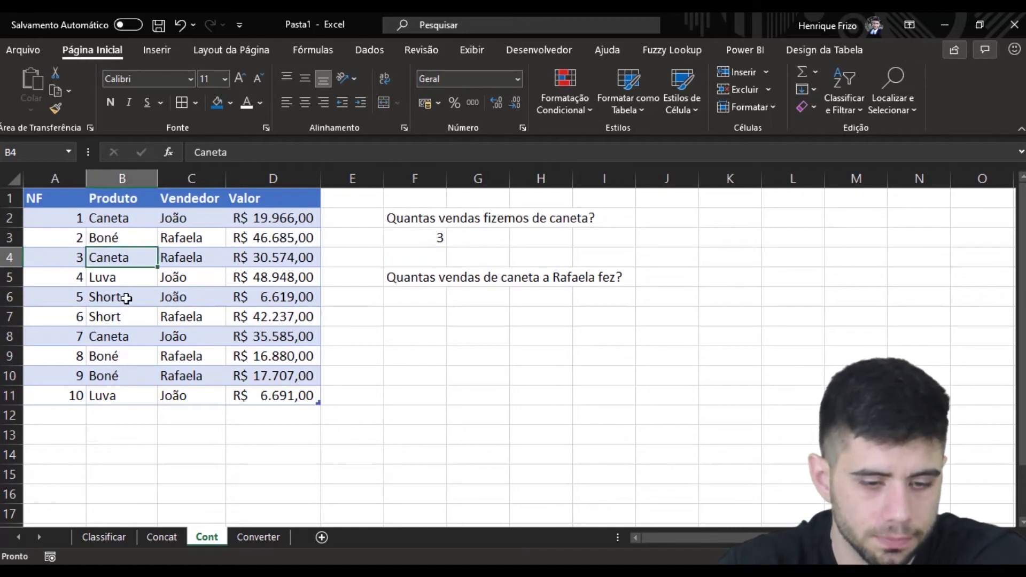
{"action": "left_click", "coordinate": [129, 336]}
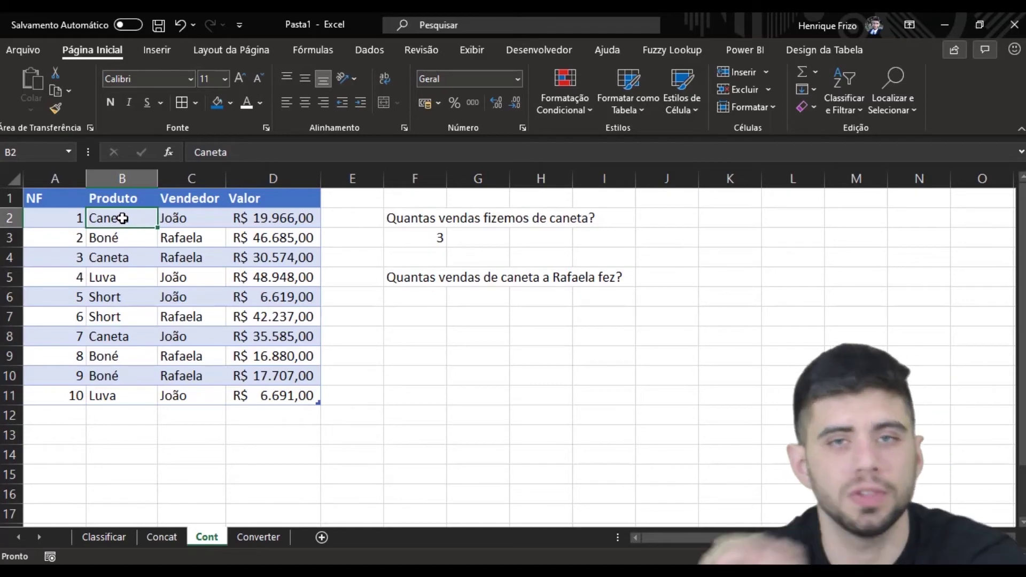
{"action": "left_click", "coordinate": [420, 298]}
{"action": "type", "text": "="}
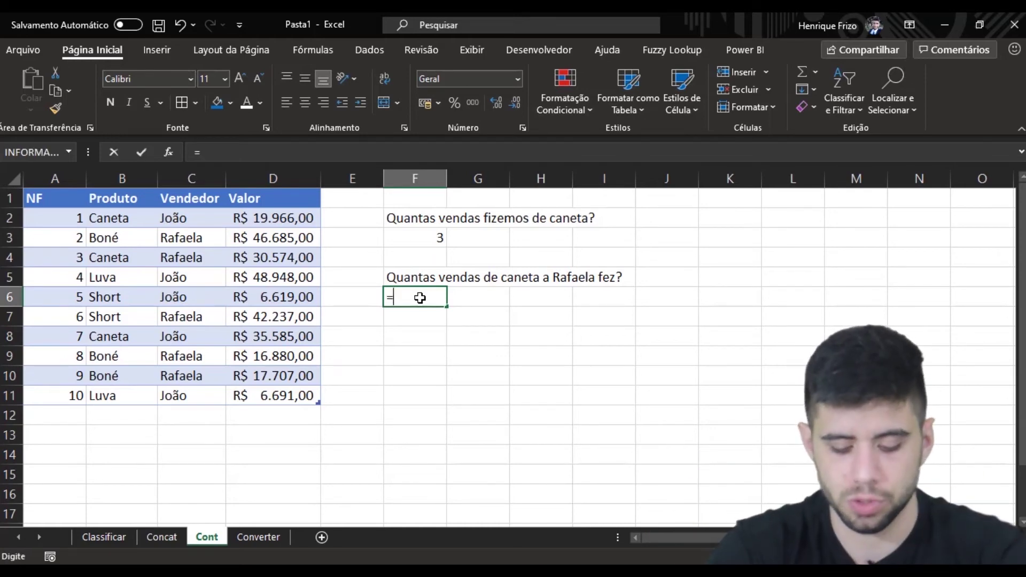
Enter =CONT.SES(B:B;"caneta";C:C;"Rafaela") in F6, returning 1 sale
{"action": "type", "text": "cont"}
{"action": "key", "text": "Down"}
{"action": "key", "text": "Down"}
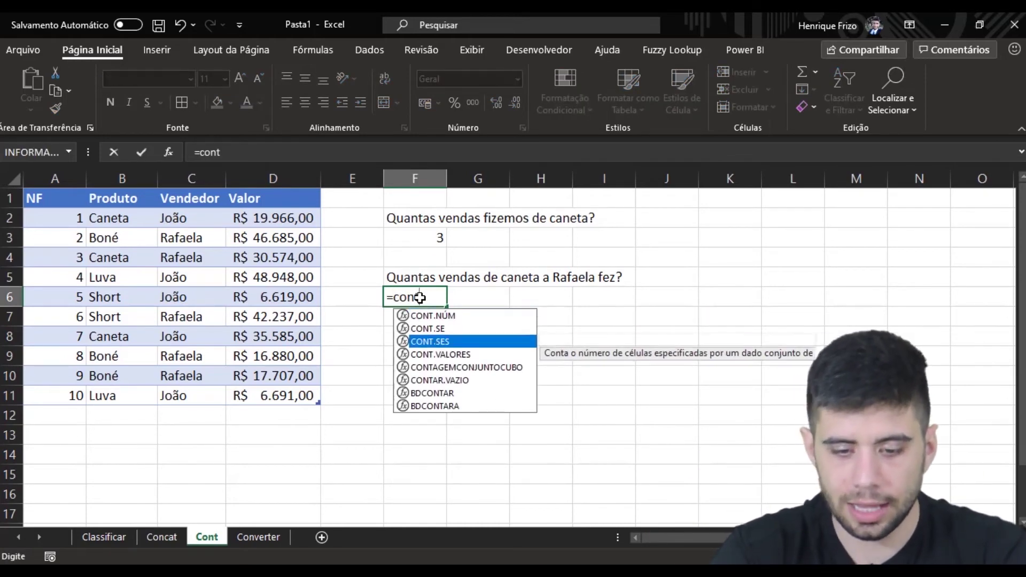
{"action": "key", "text": "Tab"}
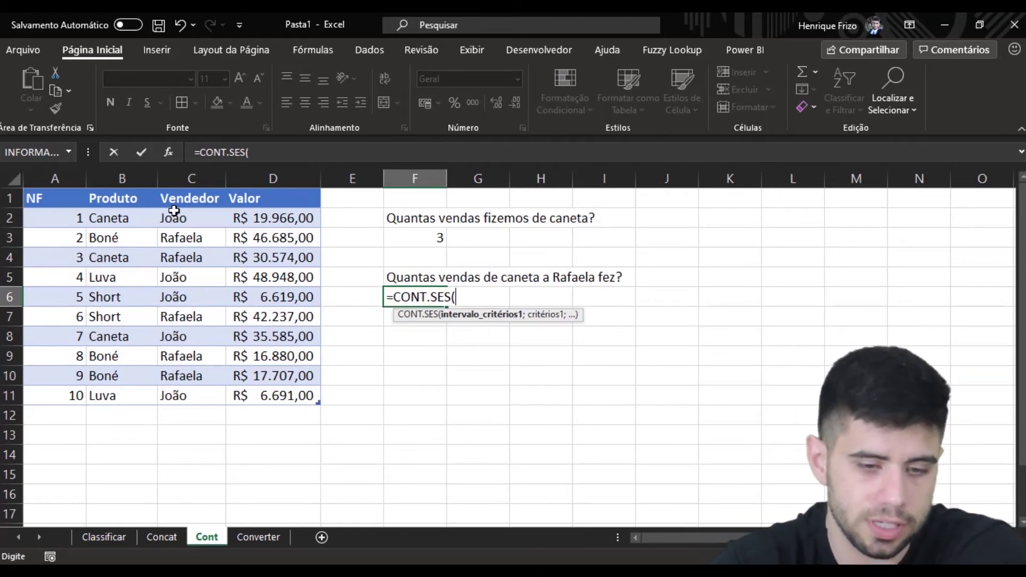
{"action": "left_click", "coordinate": [139, 178]}
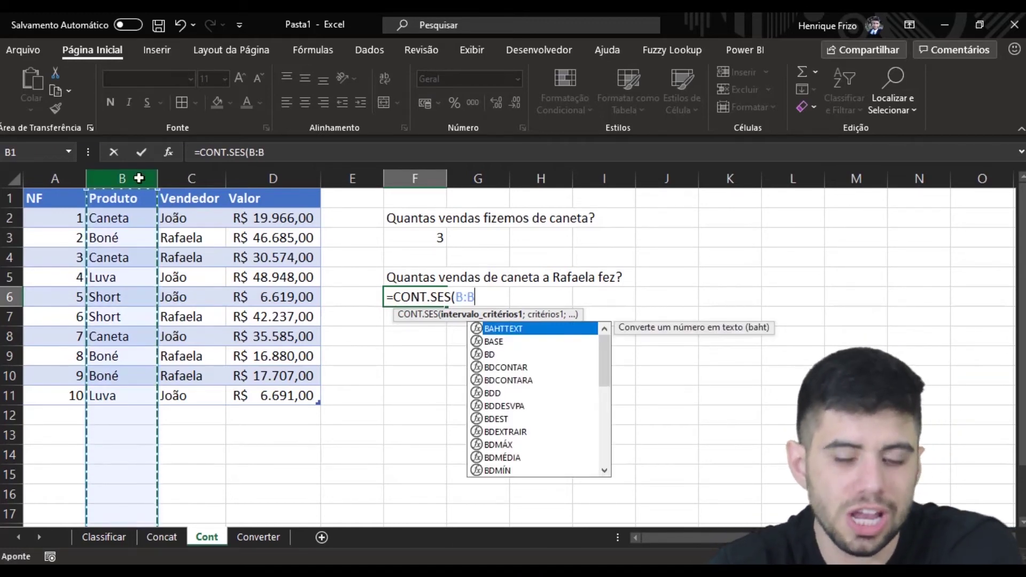
{"action": "type", "text": ";"}
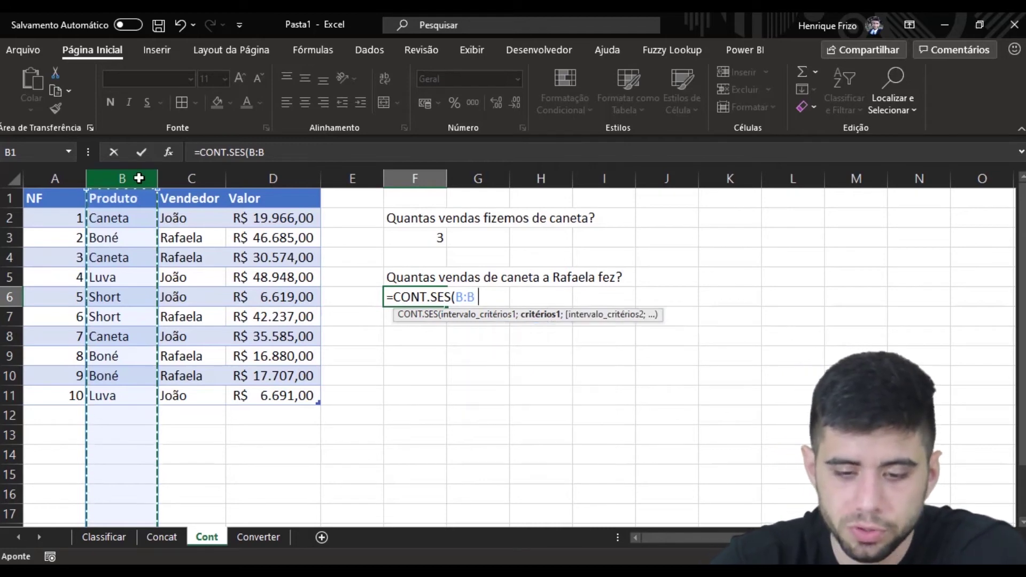
{"action": "type", "text": ";\"caneta"}
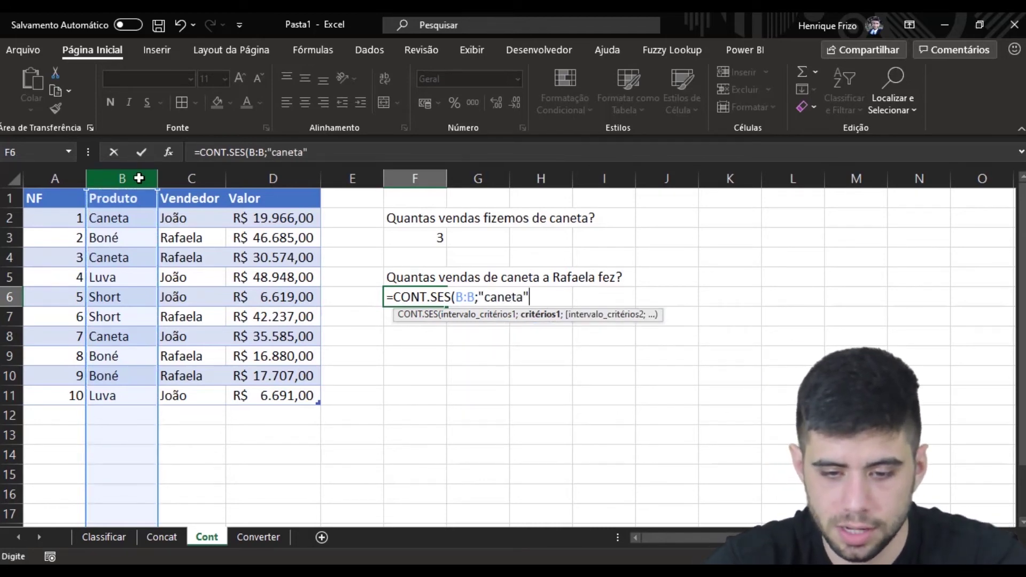
{"action": "type", "text": ";"}
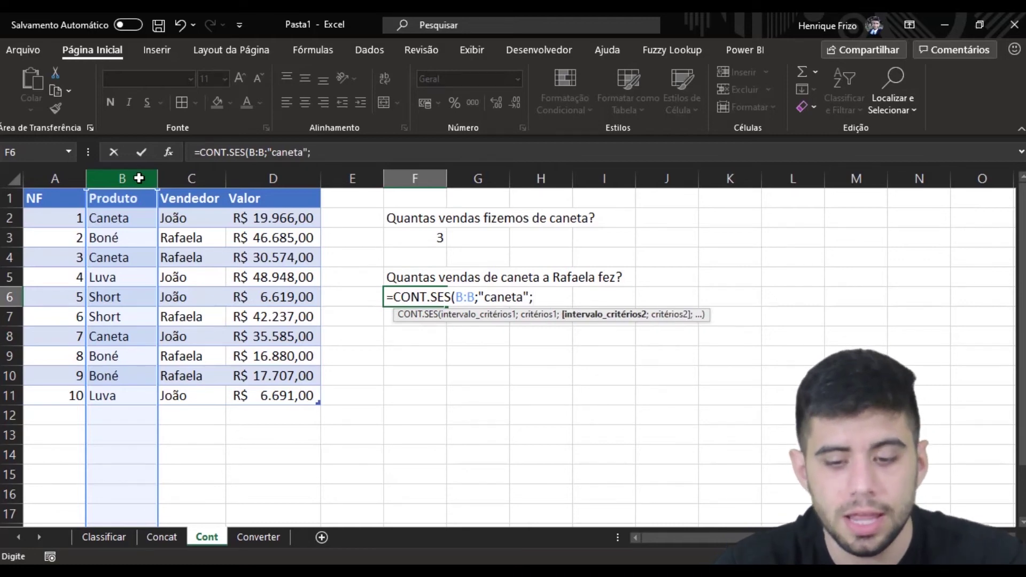
{"action": "left_click", "coordinate": [165, 176]}
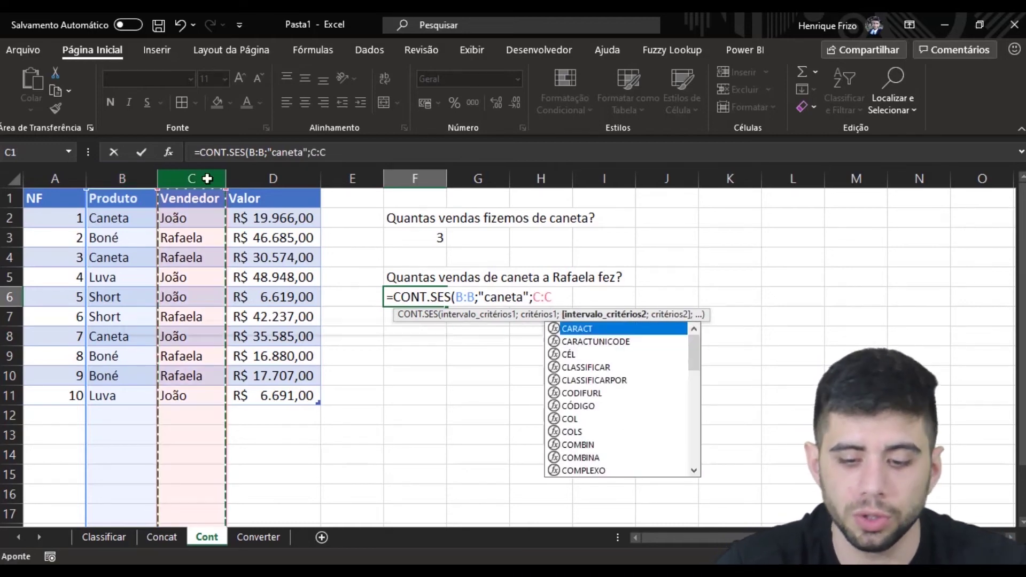
{"action": "type", "text": ";\"Rafaela"}
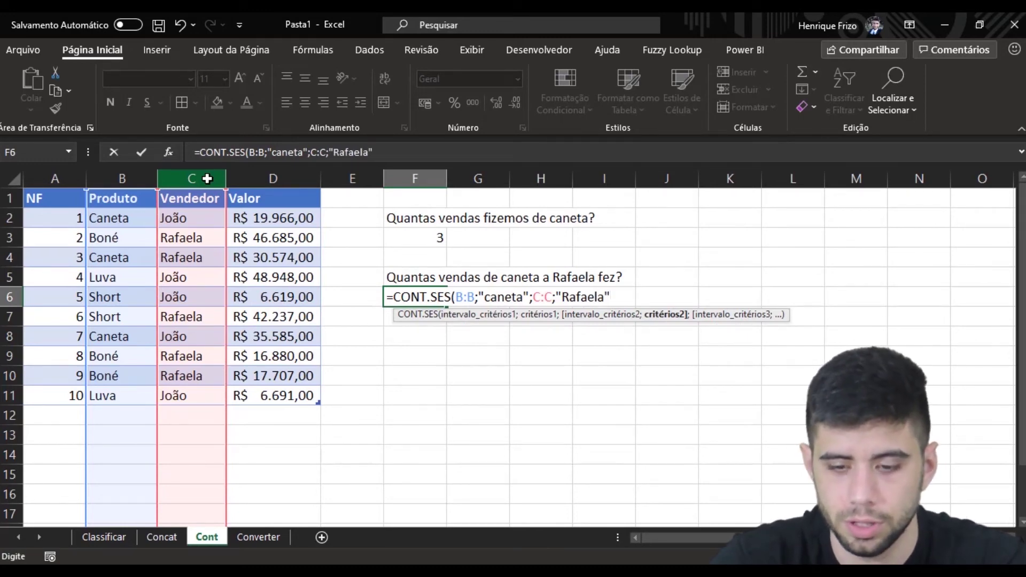
{"action": "type", "text": ")"}
{"action": "key", "text": "Return"}
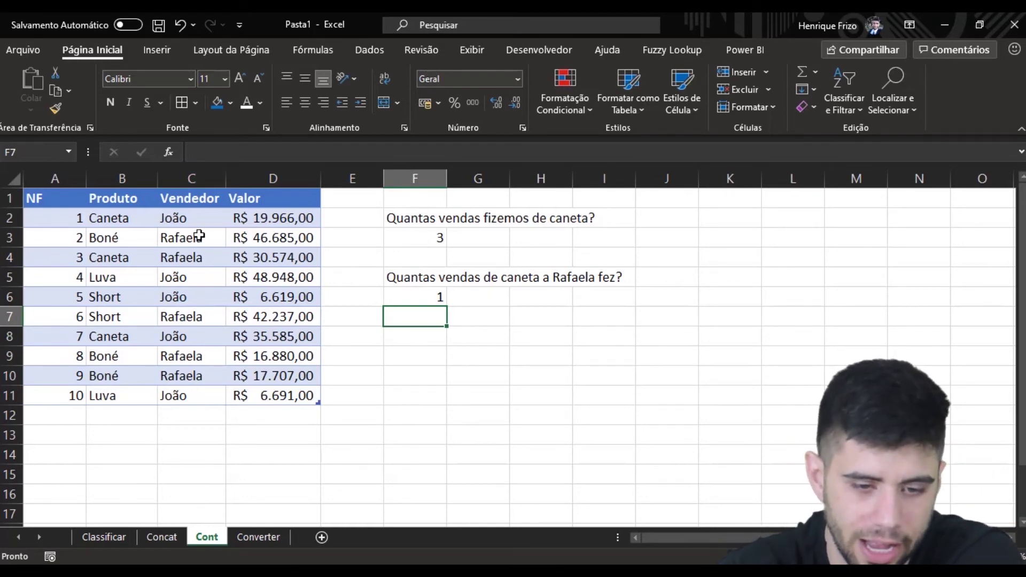
{"action": "mouse_move", "coordinate": [199, 236]}
{"action": "left_mouse_down"}
{"action": "mouse_move", "coordinate": [127, 231]}
{"action": "mouse_move", "coordinate": [159, 251]}
{"action": "left_mouse_up"}
{"action": "left_click", "coordinate": [129, 251]}
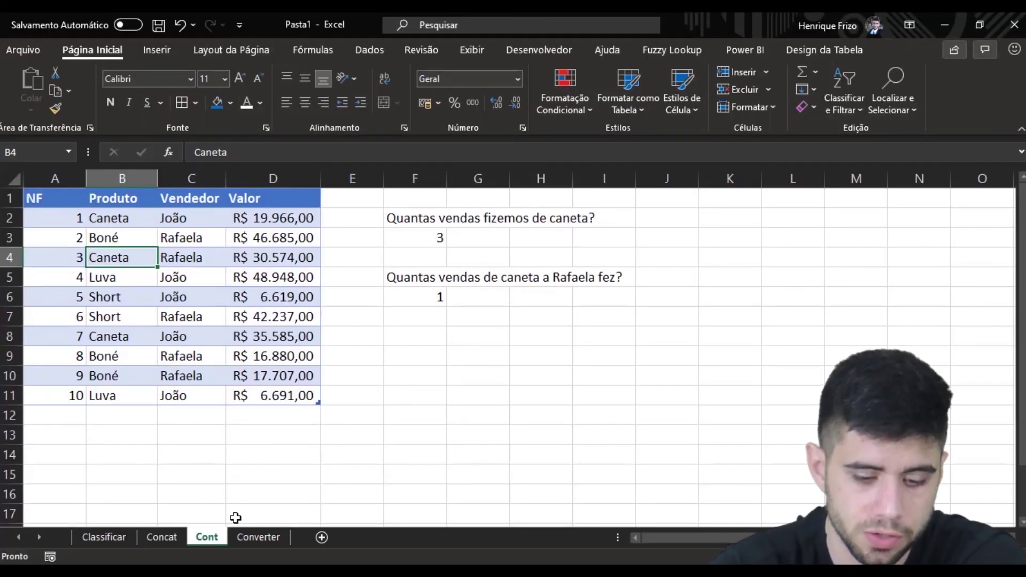
On the Converter sheet, enter =CONVERTER(A2;"g";"kg") in E2, converting 500 g to 0,5 kg
{"action": "left_click", "coordinate": [257, 530]}
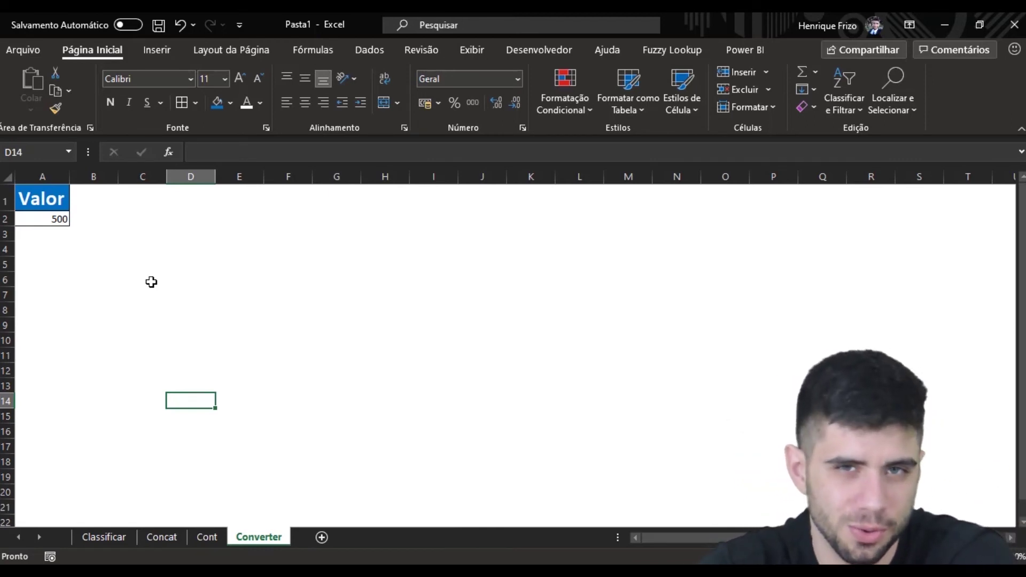
{"action": "left_click", "coordinate": [203, 214]}
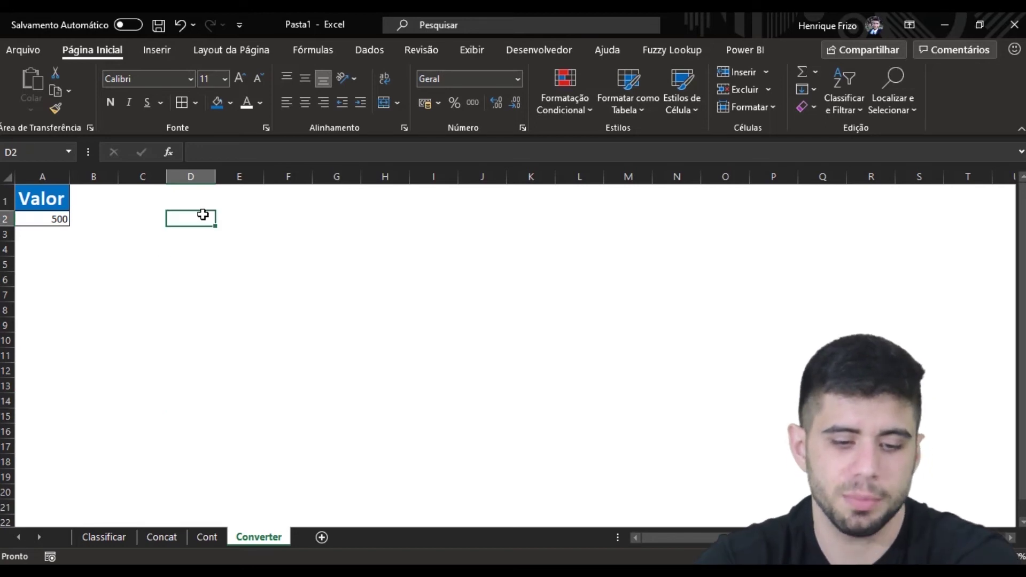
{"action": "left_click", "coordinate": [235, 218]}
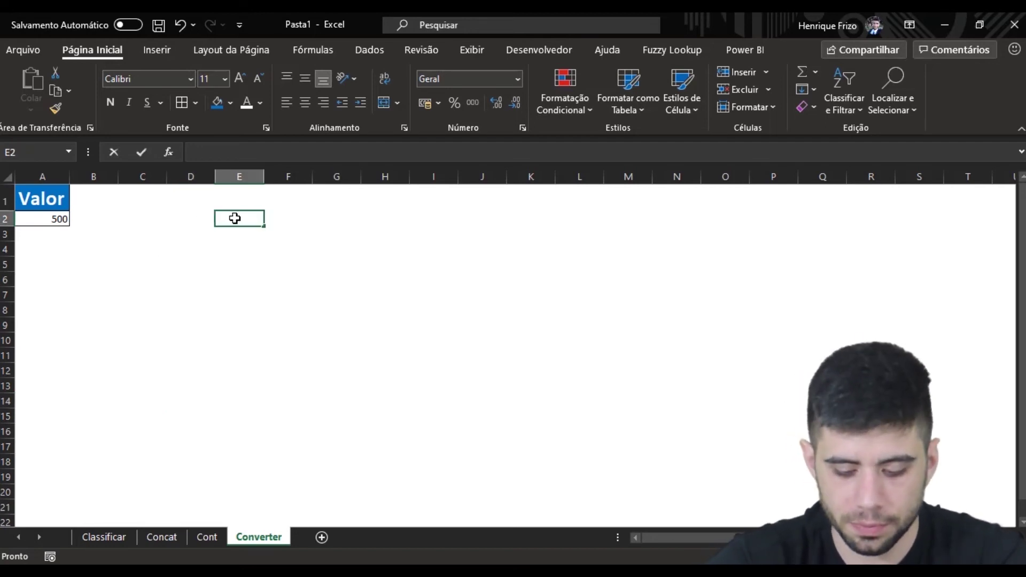
{"action": "type", "text": "=conver"}
{"action": "key", "text": "Tab"}
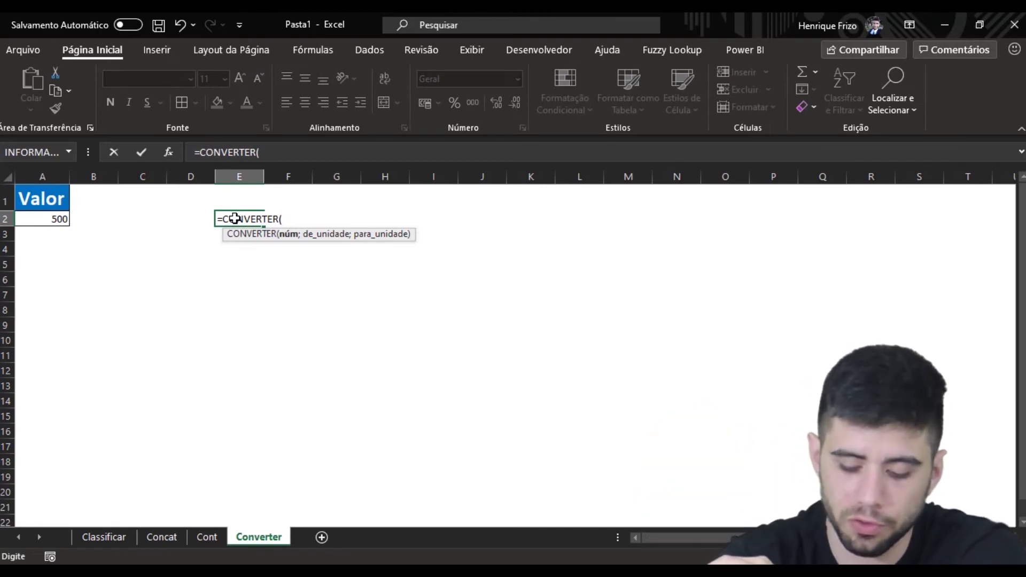
{"action": "key", "text": "BackSpace"}
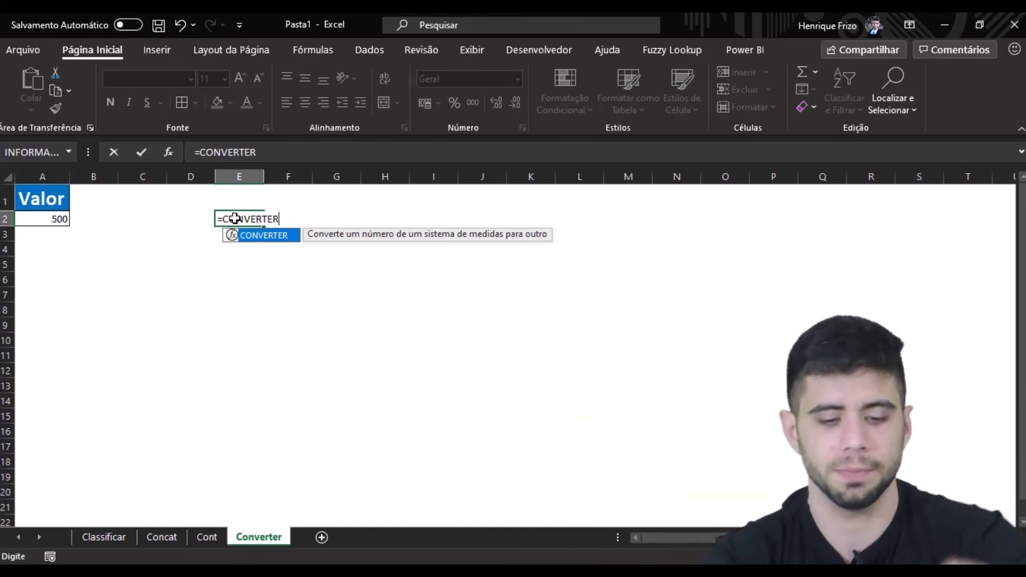
{"action": "type", "text": "("}
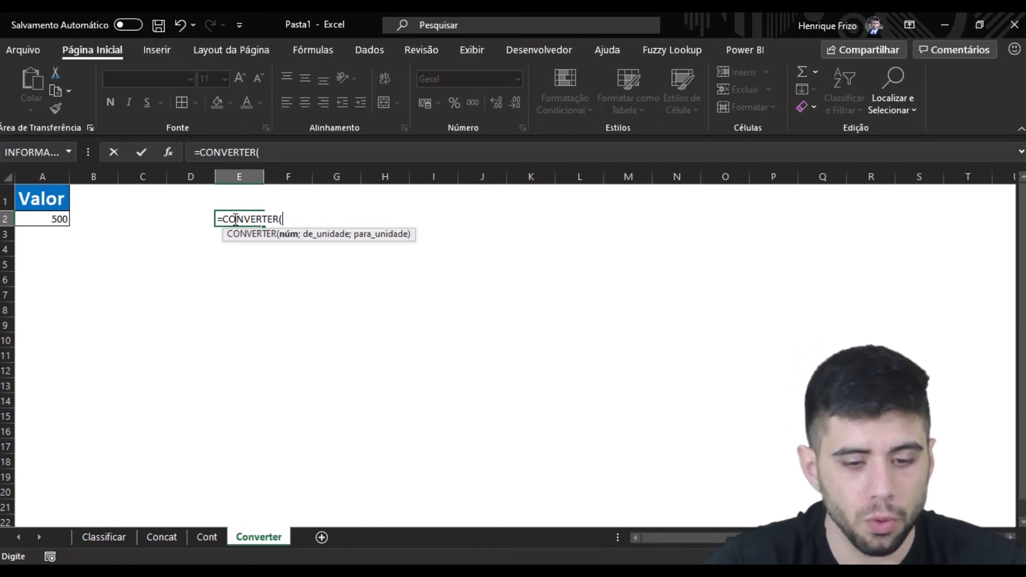
{"action": "left_click", "coordinate": [43, 220]}
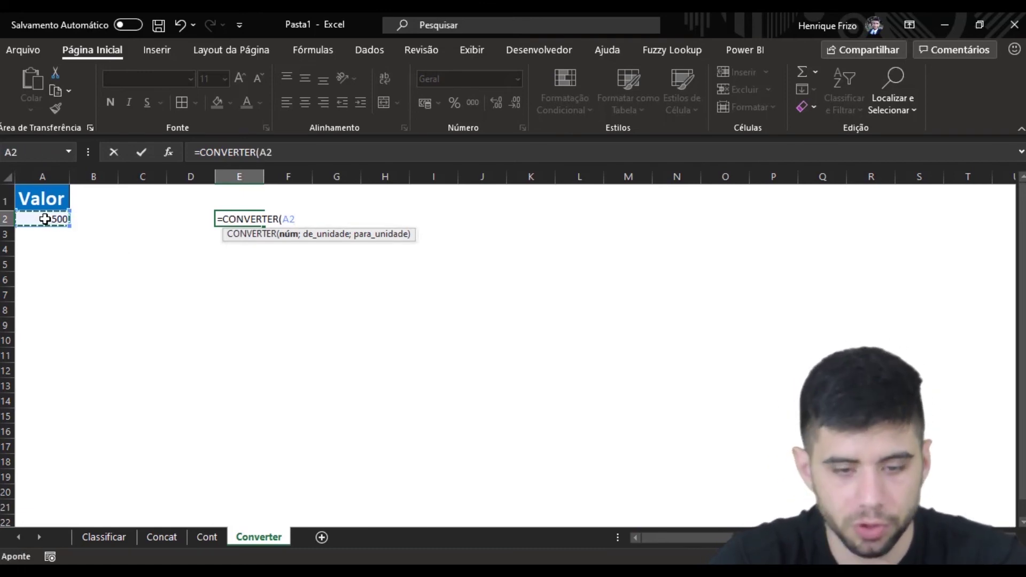
{"action": "type", "text": ";"}
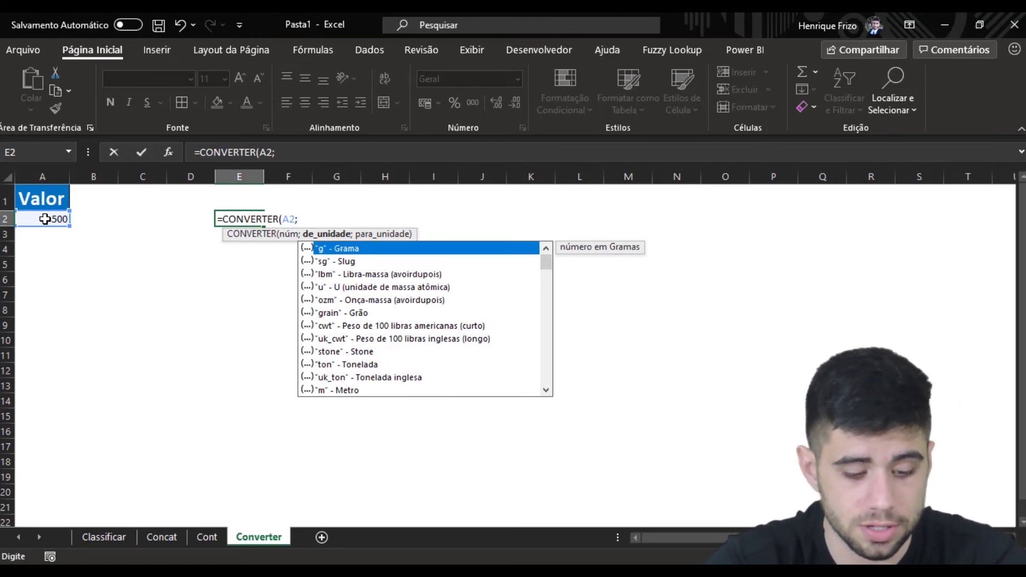
{"action": "key", "text": "Tab"}
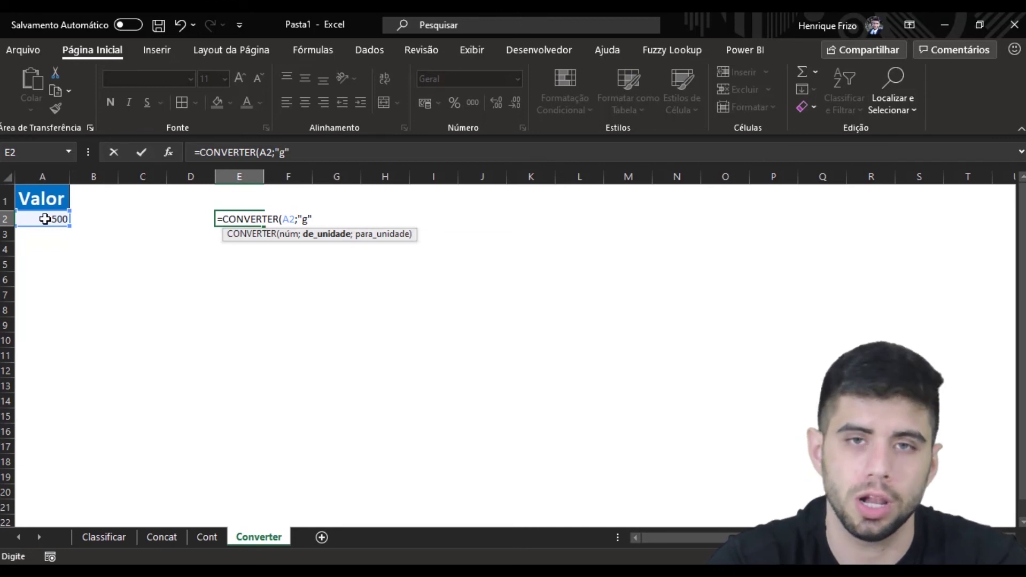
{"action": "type", "text": ";"}
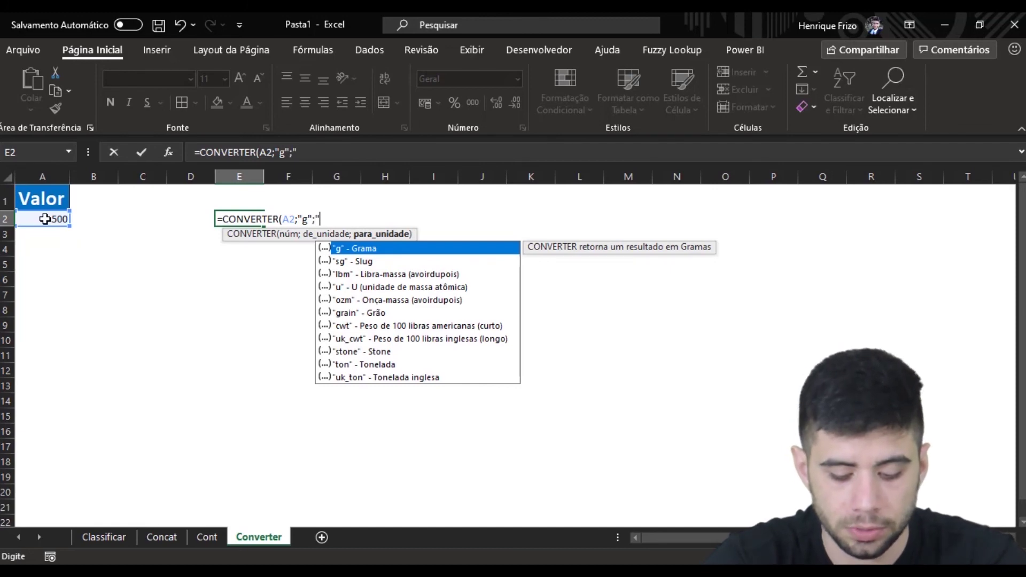
{"action": "type", "text": "\""}
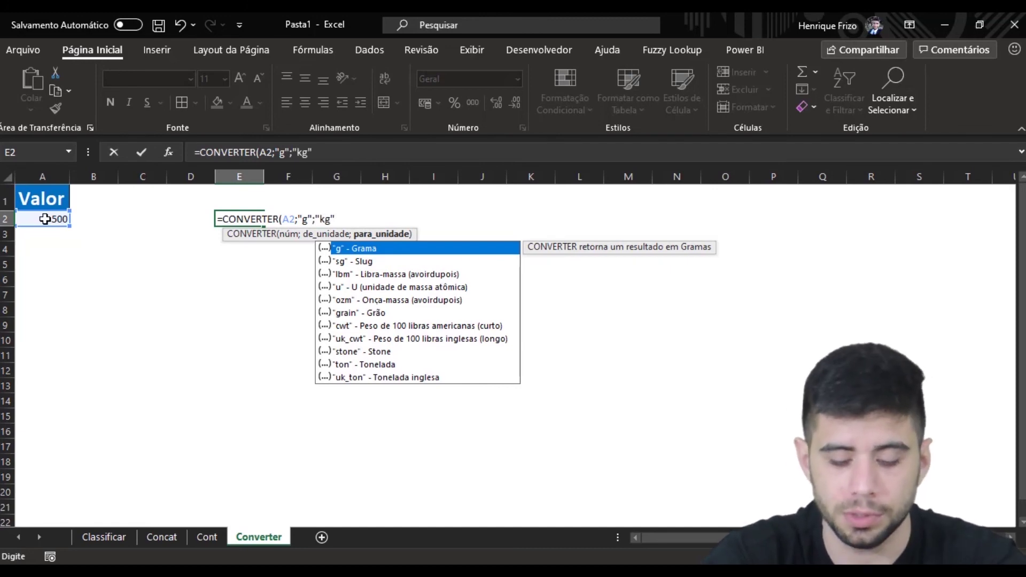
{"action": "type", "text": ")"}
{"action": "key", "text": "Return"}
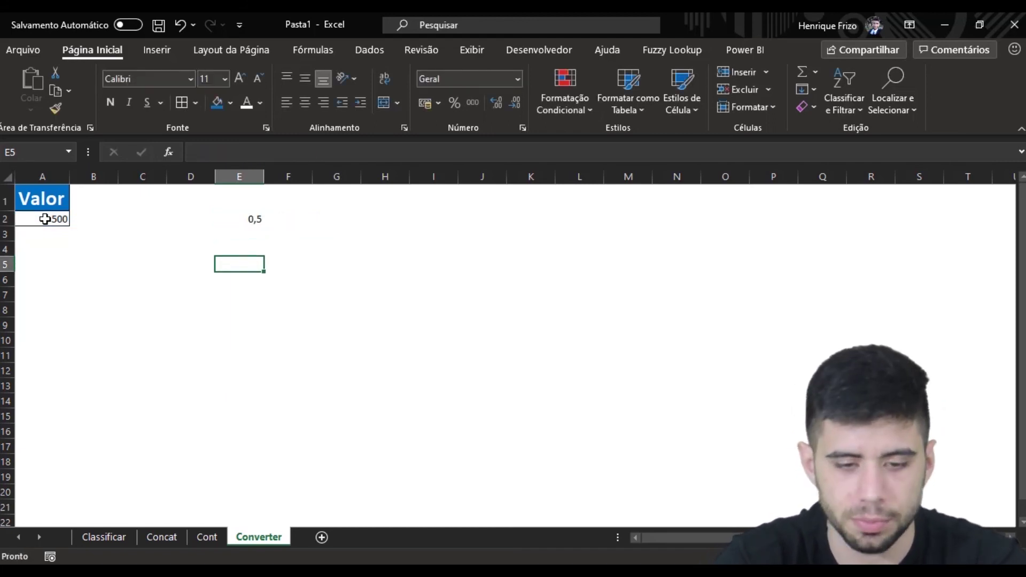
Enter a CONVERTER formula in E4 treating A2's 500 as metres ("m"), returning 0,5
{"action": "type", "text": "=cpnve"}
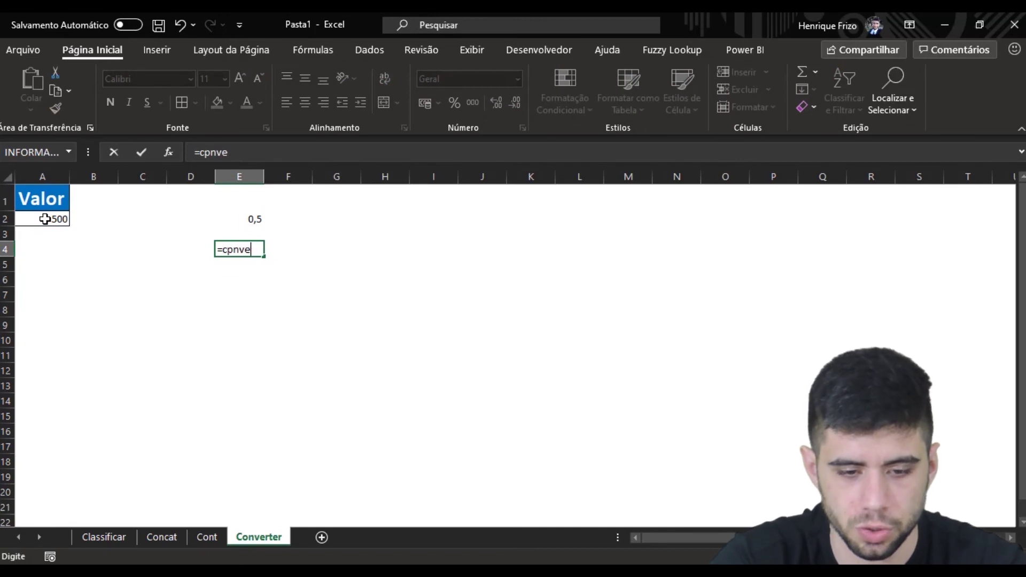
{"action": "key", "text": "BackSpace"}
{"action": "type", "text": "ov"}
{"action": "key", "text": "BackSpace"}
{"action": "type", "text": "nve"}
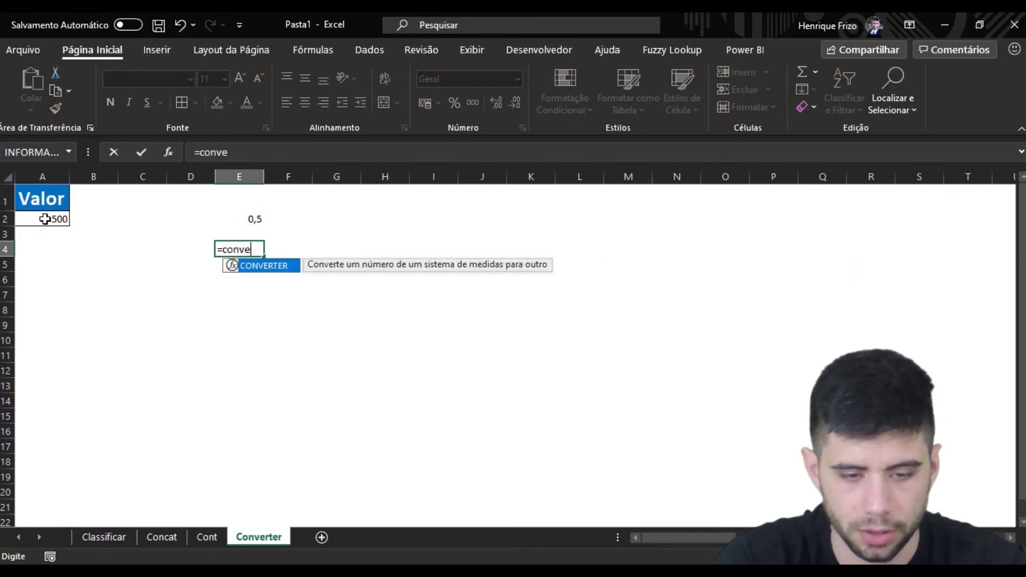
{"action": "key", "text": "Tab"}
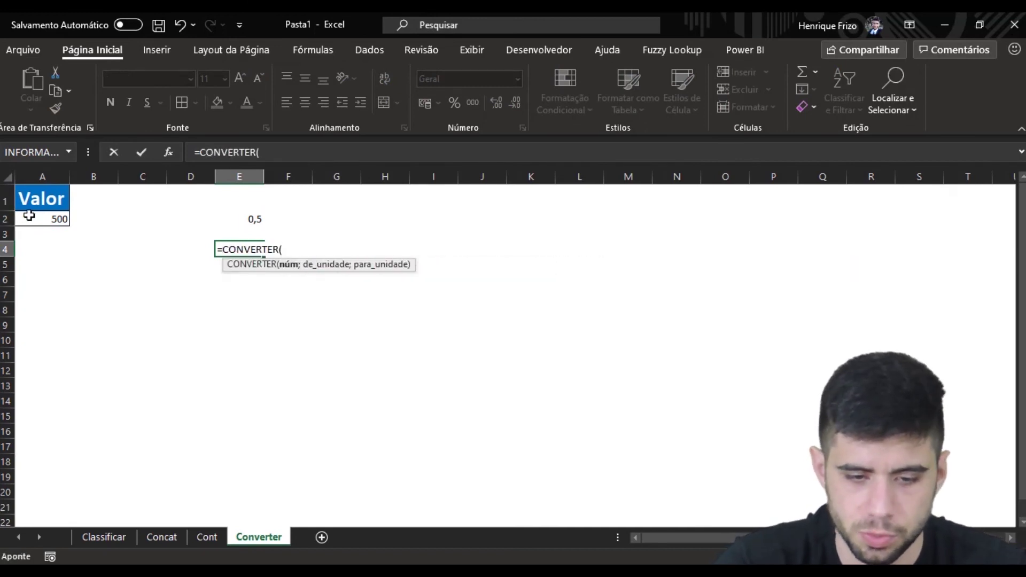
{"action": "type", "text": "A2;"}
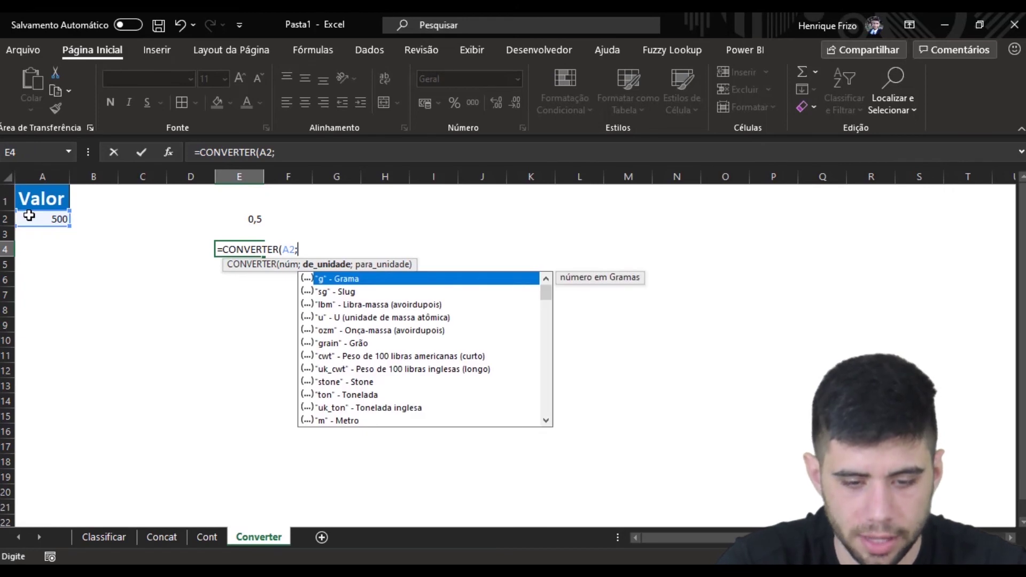
{"action": "key", "text": "Right"}
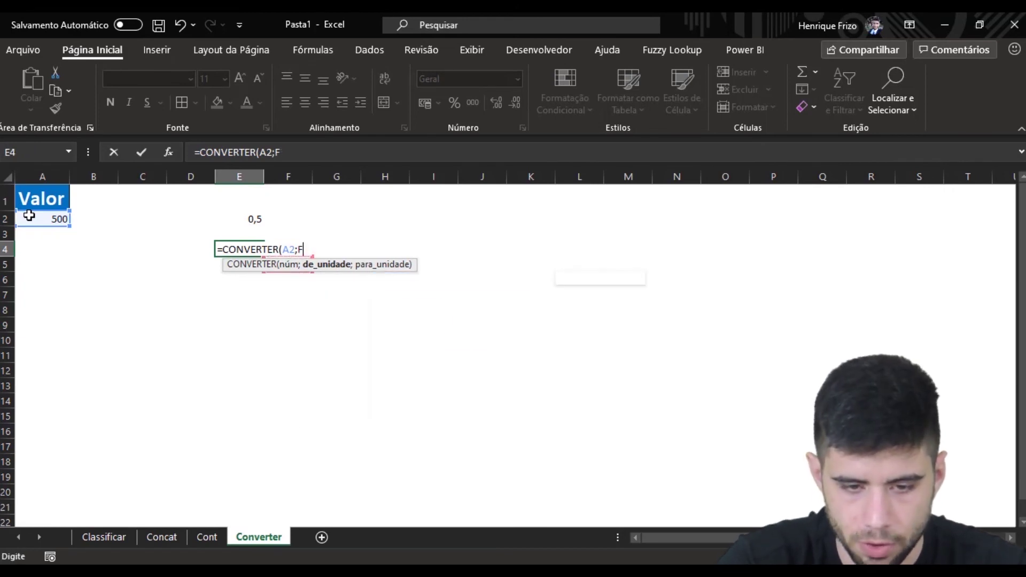
{"action": "key", "text": "BackSpace"}
{"action": "key", "text": "Down"}
{"action": "key", "text": "Down"}
{"action": "key", "text": "Down"}
{"action": "key", "text": "Down"}
{"action": "key", "text": "Down"}
{"action": "key", "text": "Down"}
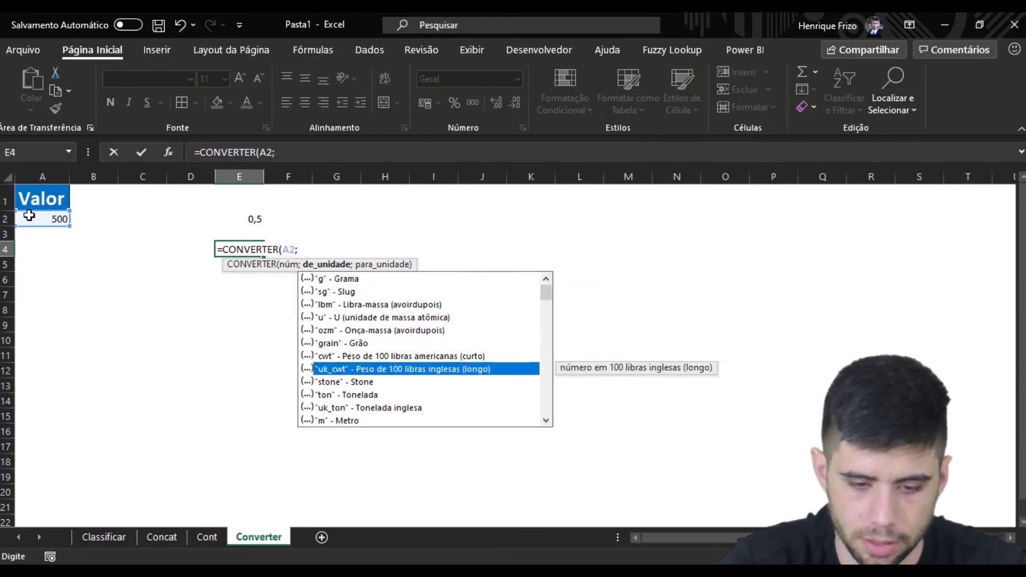
{"action": "key", "text": "Down"}
{"action": "key", "text": "Down"}
{"action": "key", "text": "Down"}
{"action": "key", "text": "Down"}
{"action": "key", "text": "Tab"}
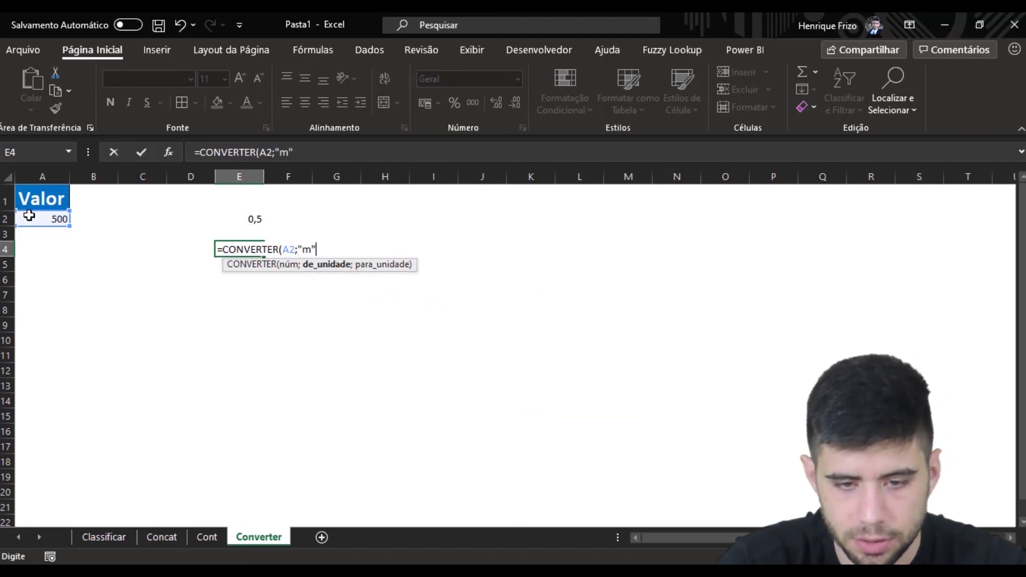
{"action": "type", "text": ";"}
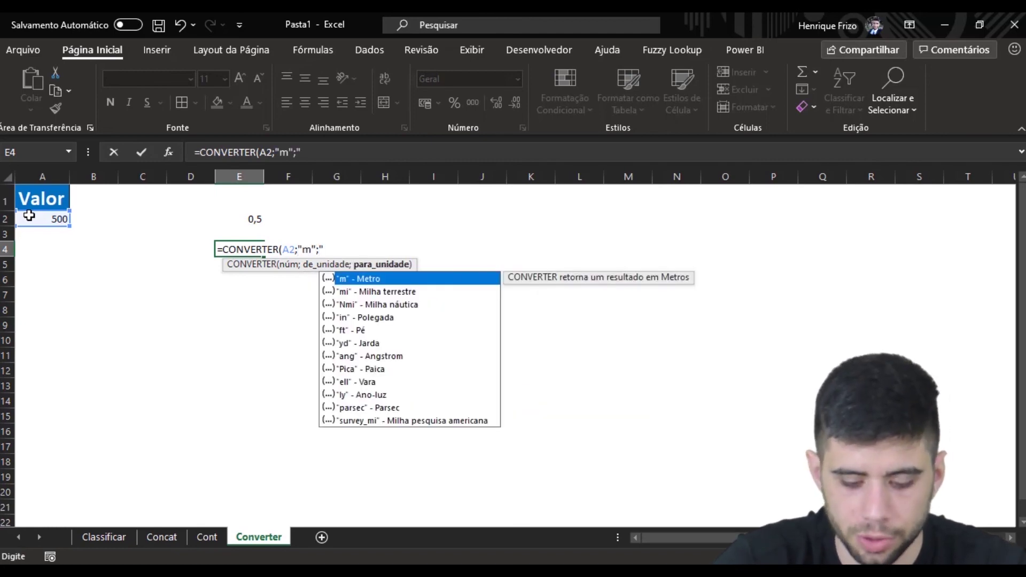
{"action": "type", "text": ")"}
{"action": "key", "text": "Return"}
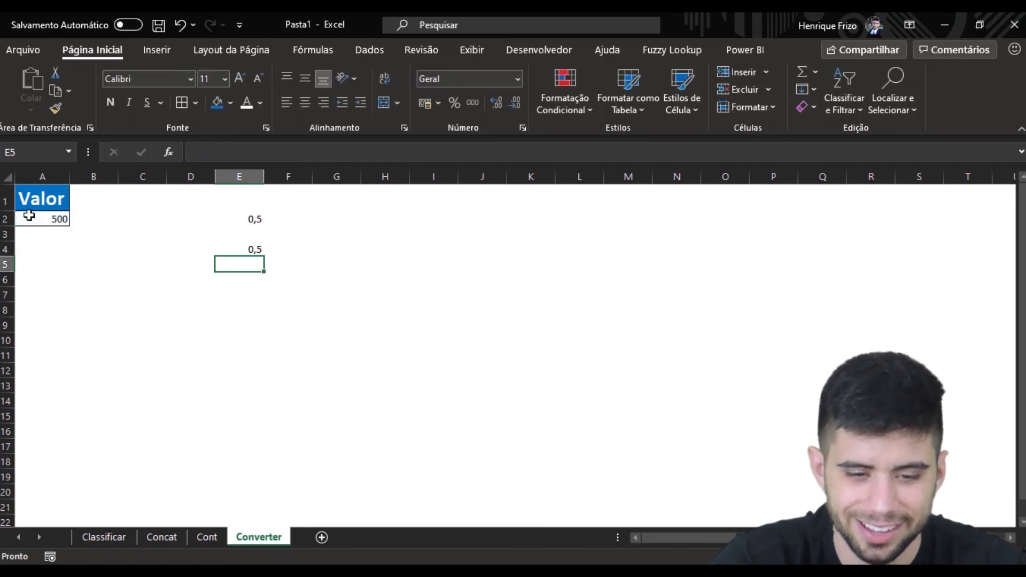